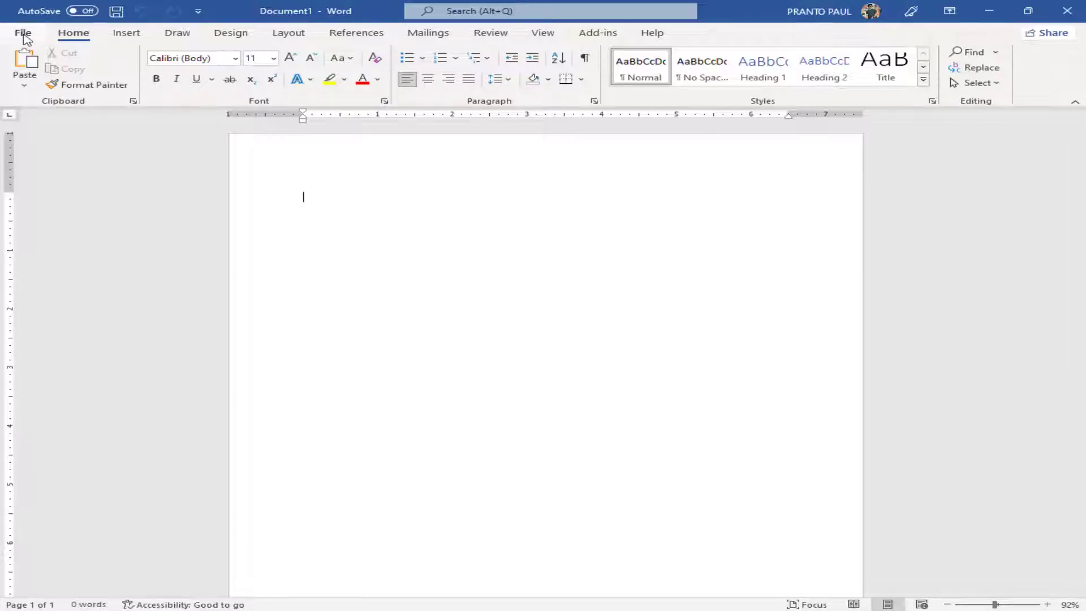
- Look through the Insert, Draw and Design ribbon tabs, then return to Home
left_click(24, 34)
left_click(22, 25)
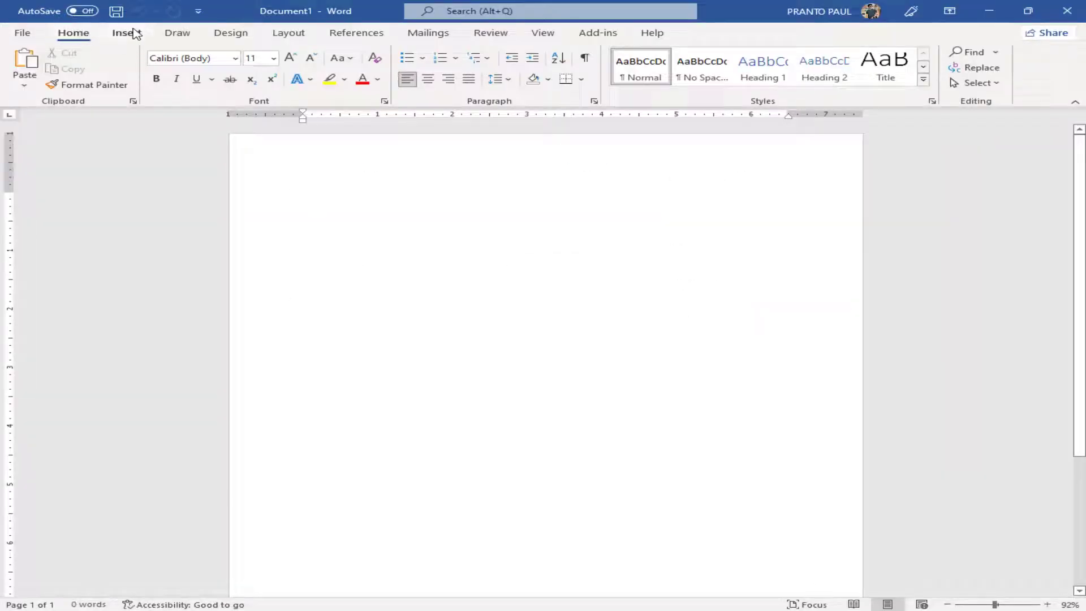
left_click(125, 33)
left_click(177, 33)
left_click(226, 33)
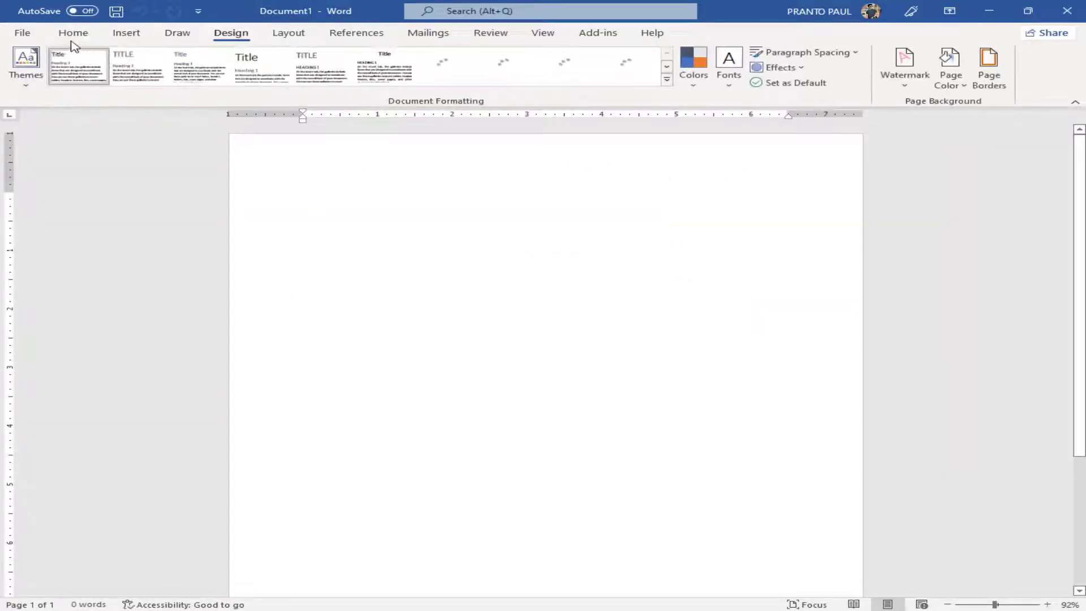
left_click(72, 34)
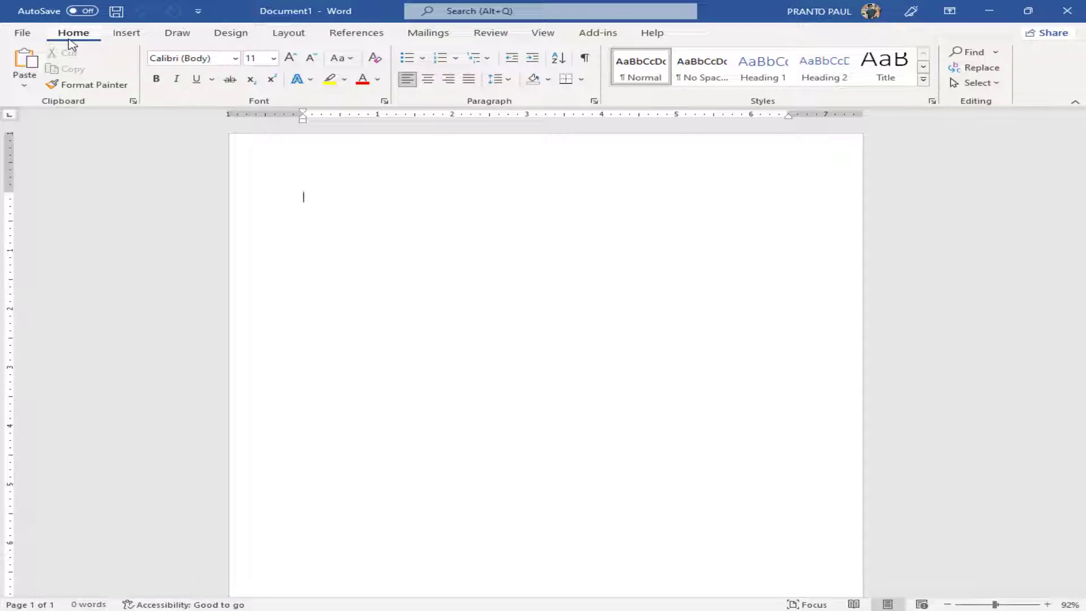
- Browse the File page's recent documents and the More templates gallery
left_click(23, 33)
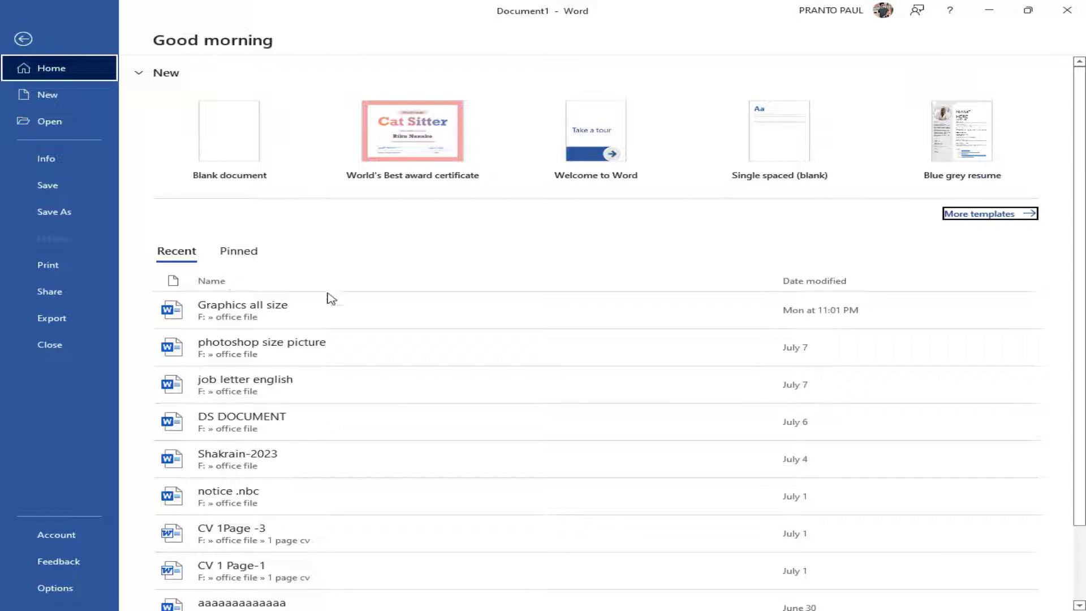
scroll(385, 396, "down", 2)
scroll(405, 399, "up", 2)
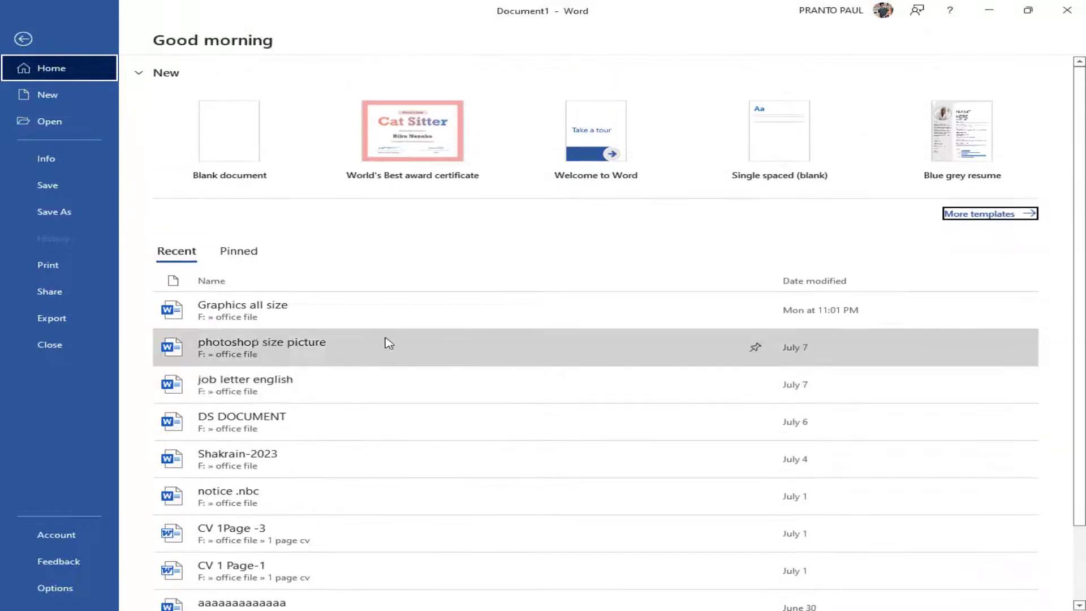
left_click(1018, 215)
scroll(623, 412, "down", 3)
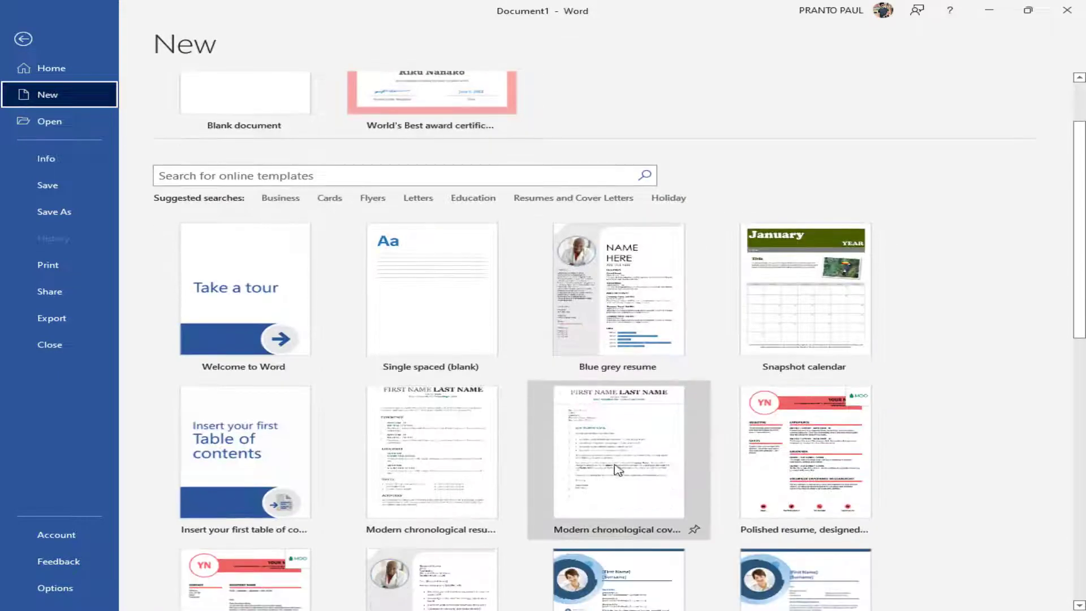
scroll(460, 402, "down", 2)
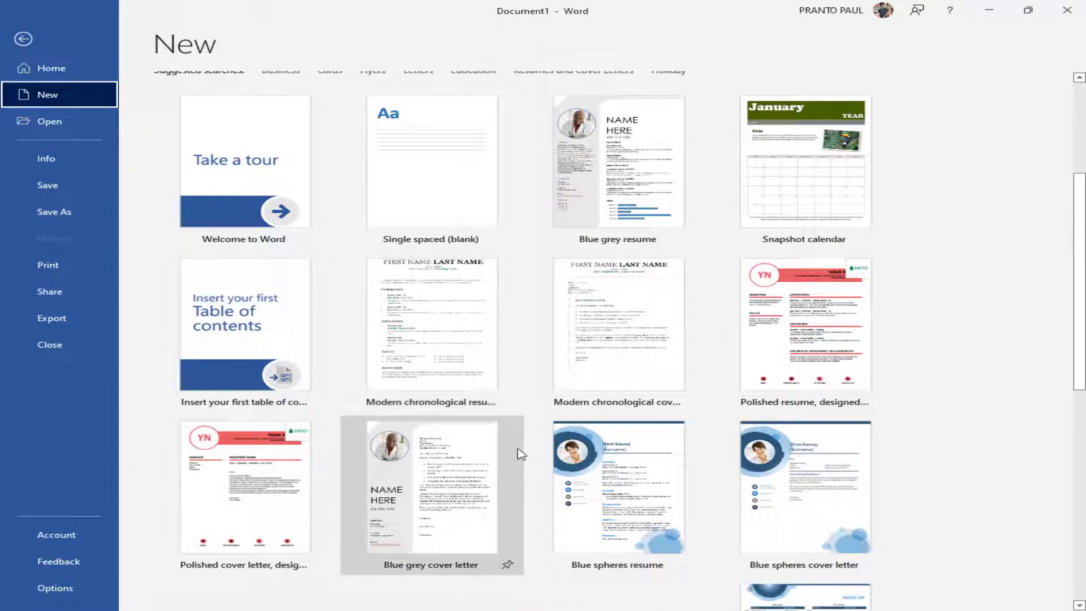
scroll(512, 453, "up", 3)
scroll(419, 270, "up", 1)
- Search templates for 'invoice' and create a document from Service invoice (Green Gradient design)
left_click(403, 269)
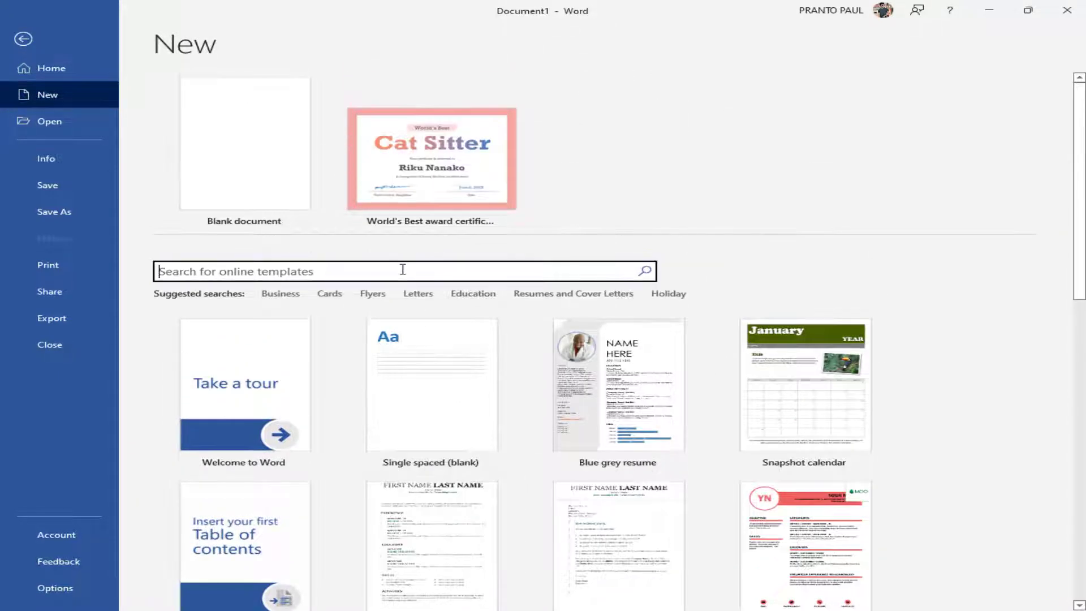
type("invoi")
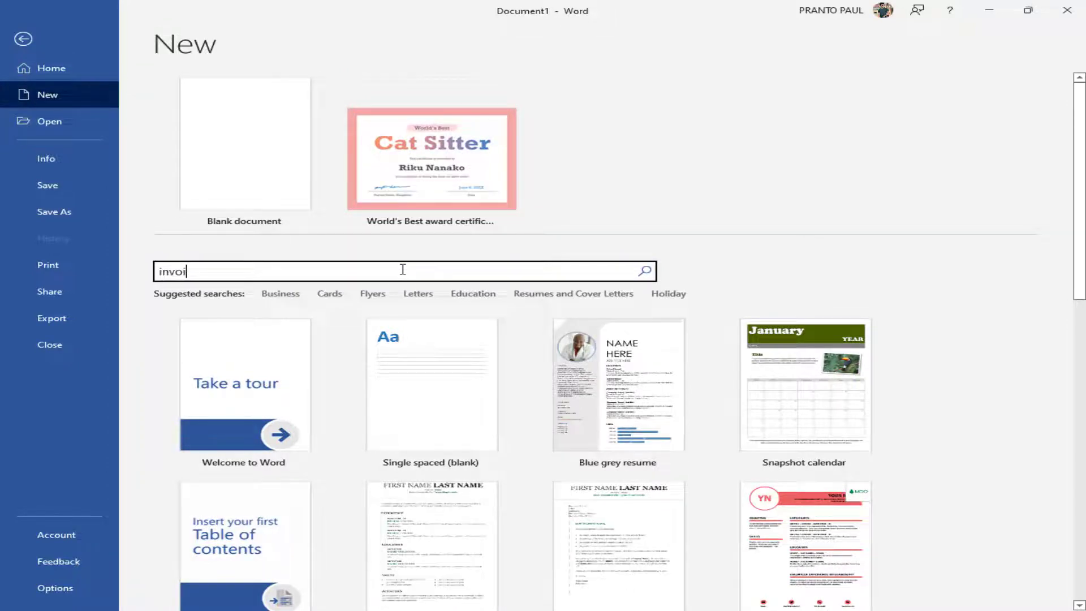
type("ce")
key("Return")
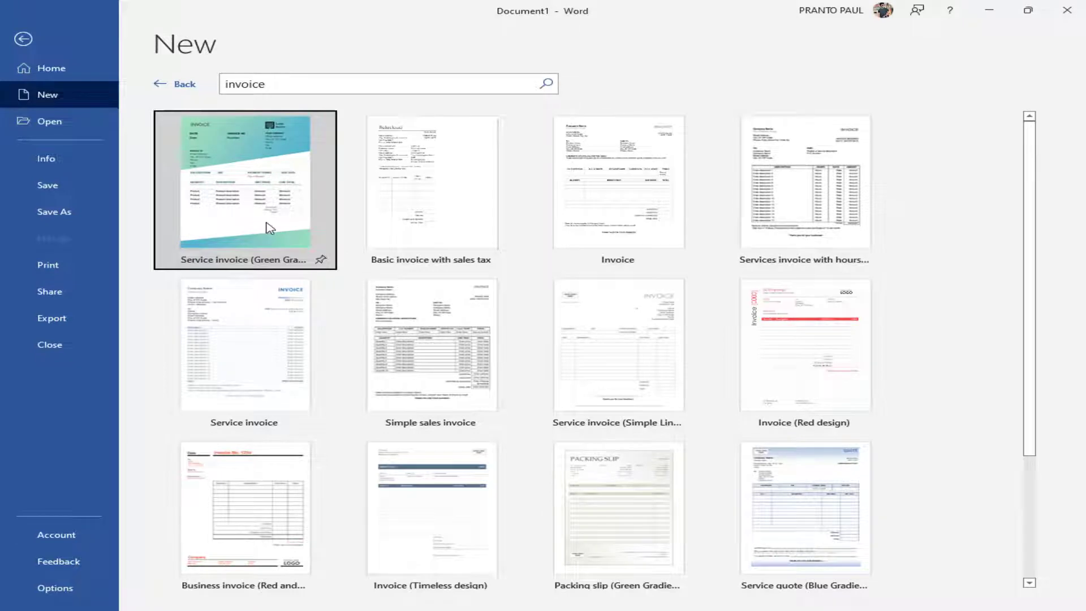
left_click(270, 228)
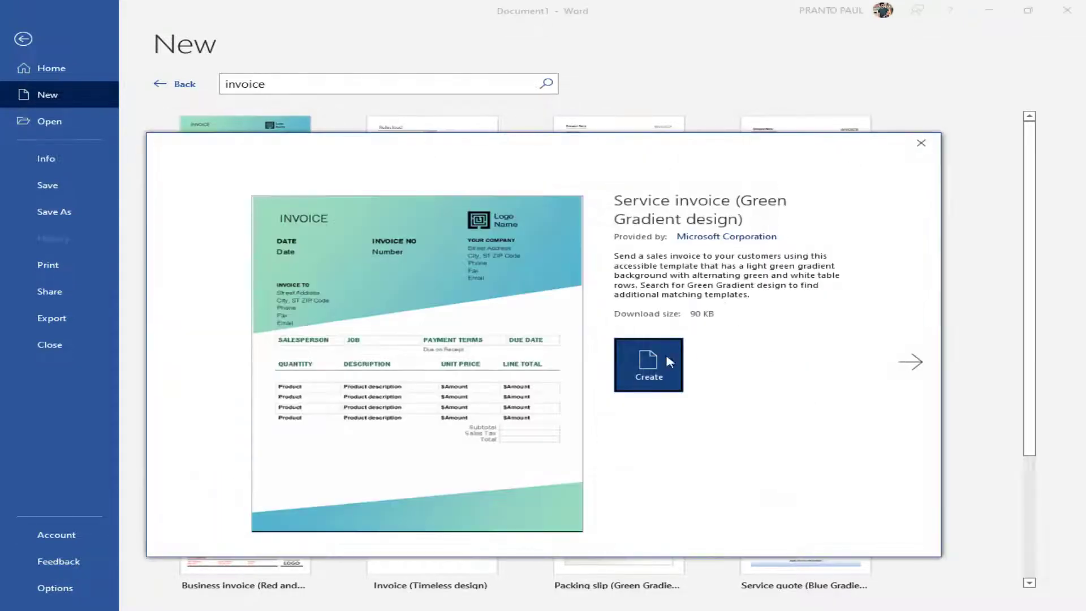
left_click(622, 371)
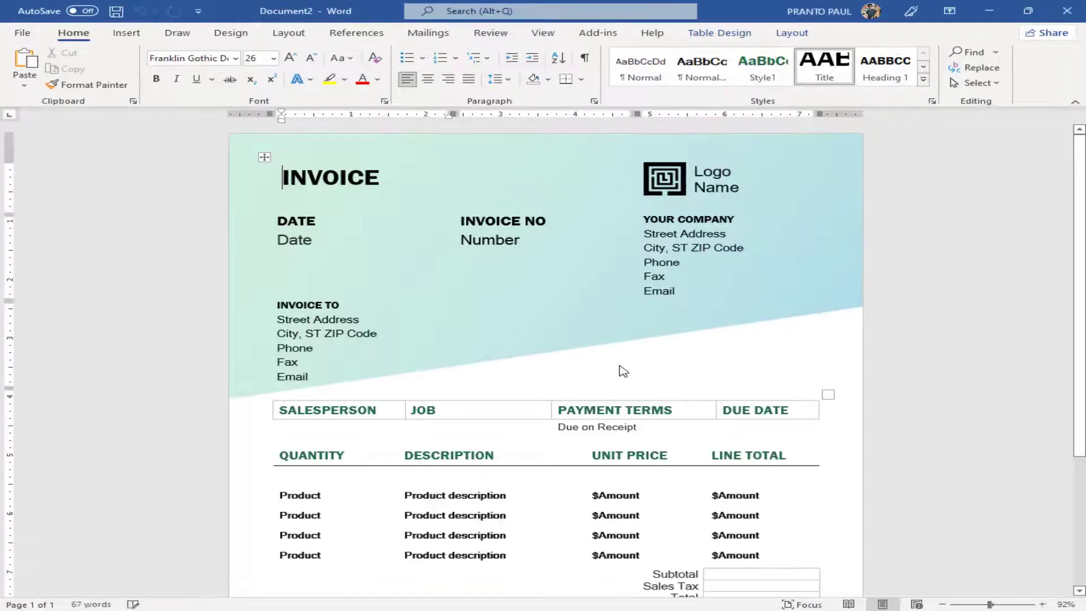
- Replace the second Amount under UNIT PRICE with the text 'jvjfvuvb'
scroll(681, 468, "down", 2)
double_click(620, 461)
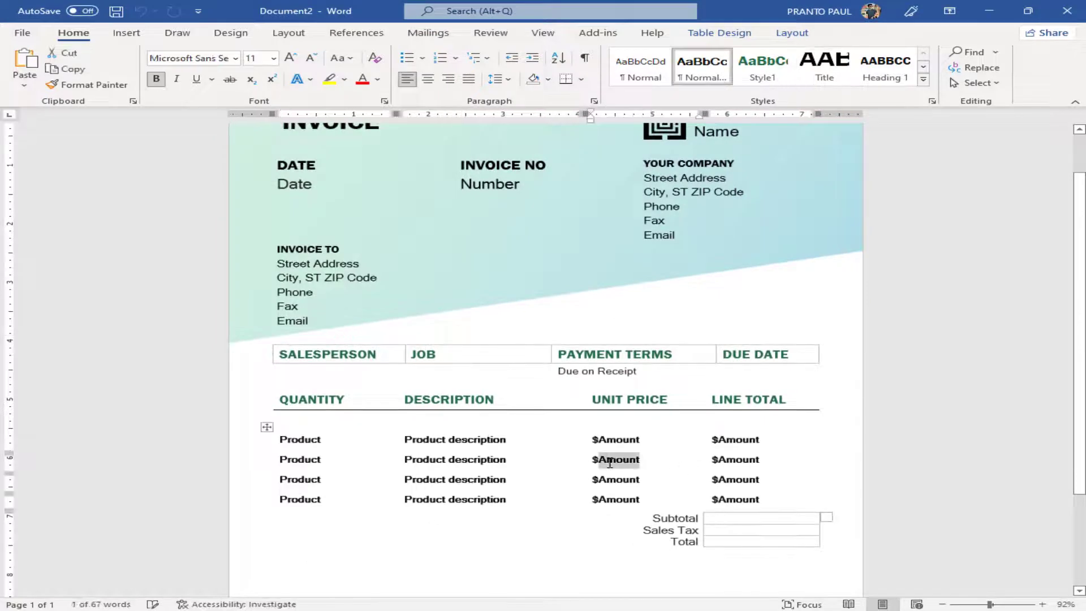
type("jvjfvuvb")
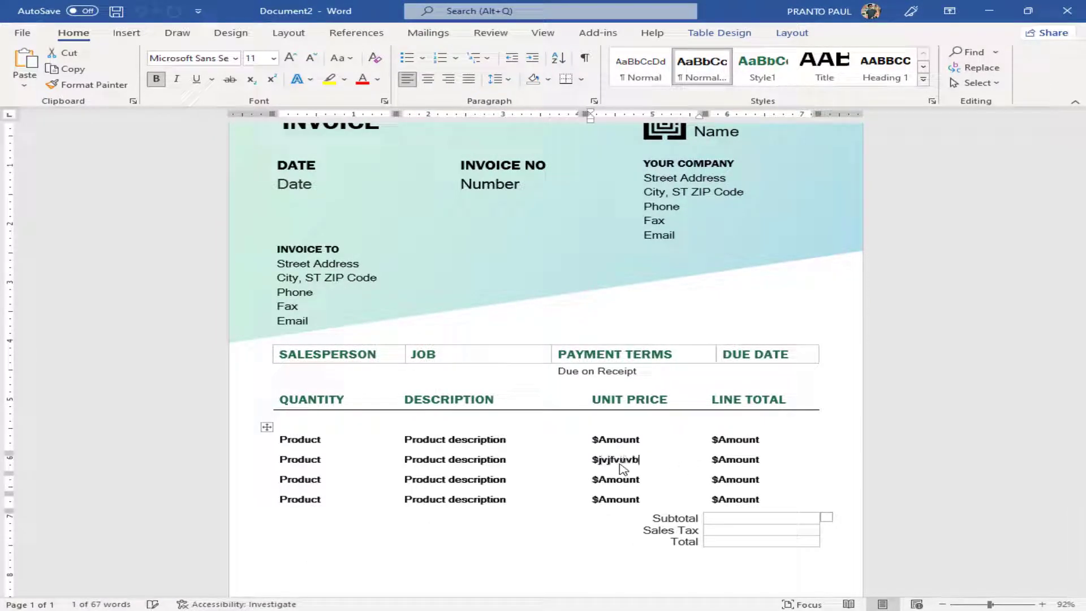
- Create a new blank document from the File page's New templates
left_click(22, 32)
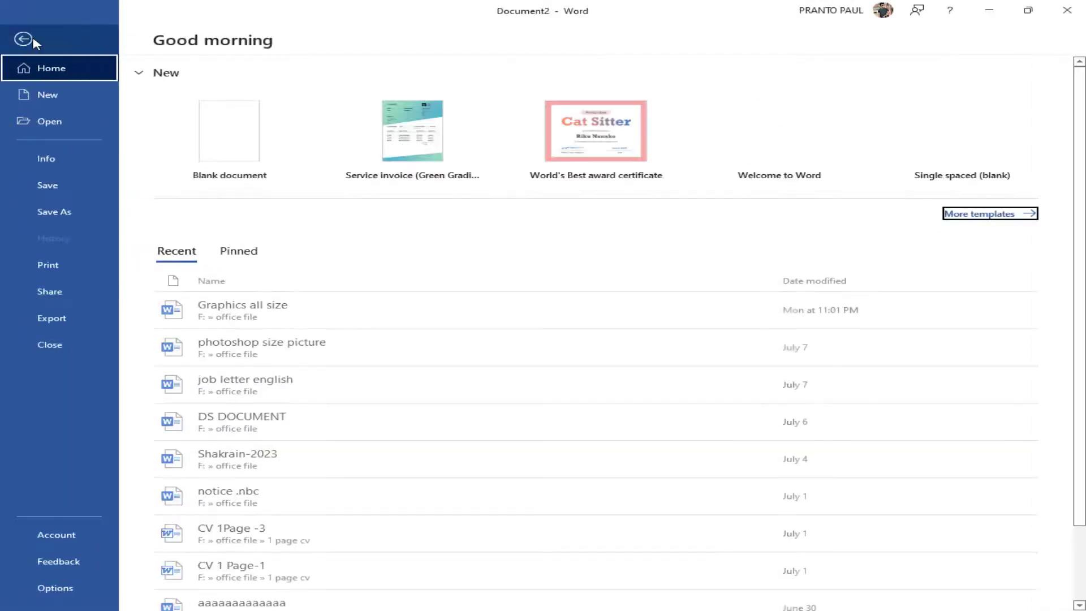
left_click(56, 99)
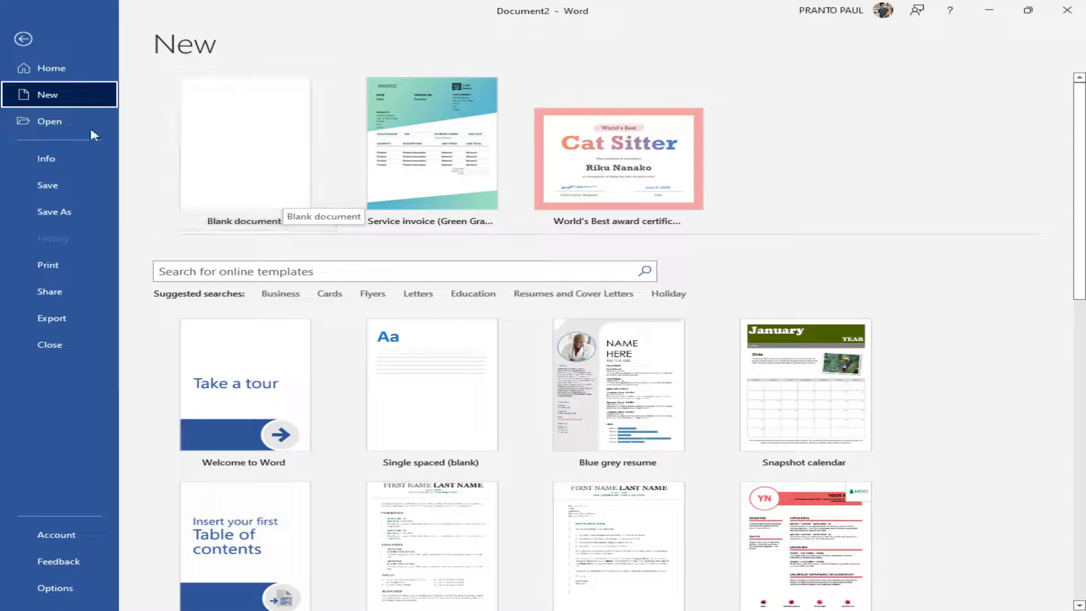
left_click(240, 168)
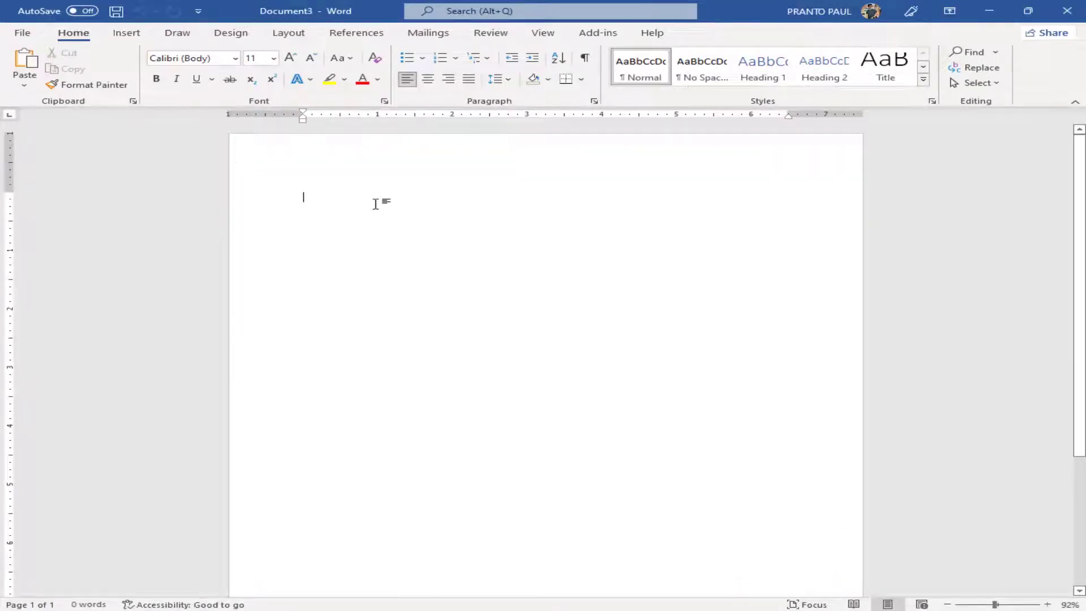
- Open CV 1Page -3 from the Recent list and scroll through the one-page CV
left_click(23, 33)
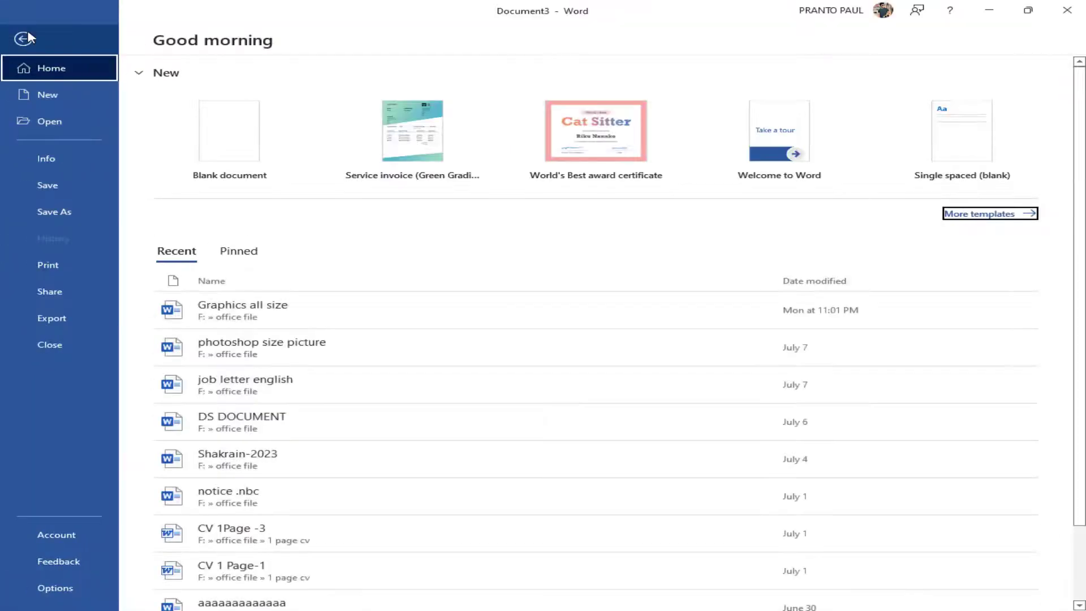
left_click(66, 127)
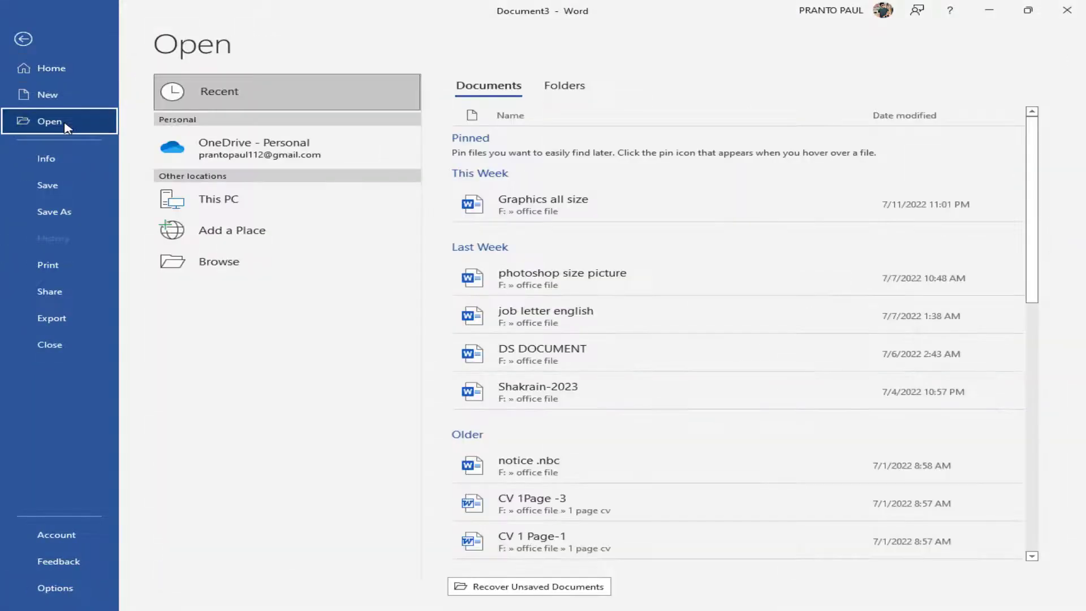
mouse_move(529, 461)
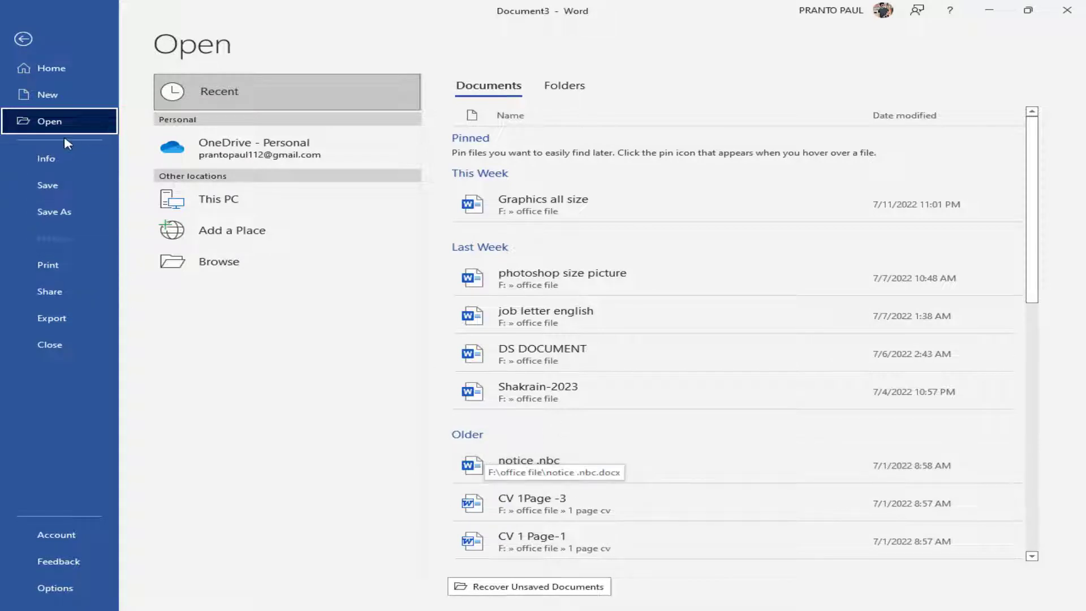
left_click(559, 499)
scroll(548, 388, "down", 3)
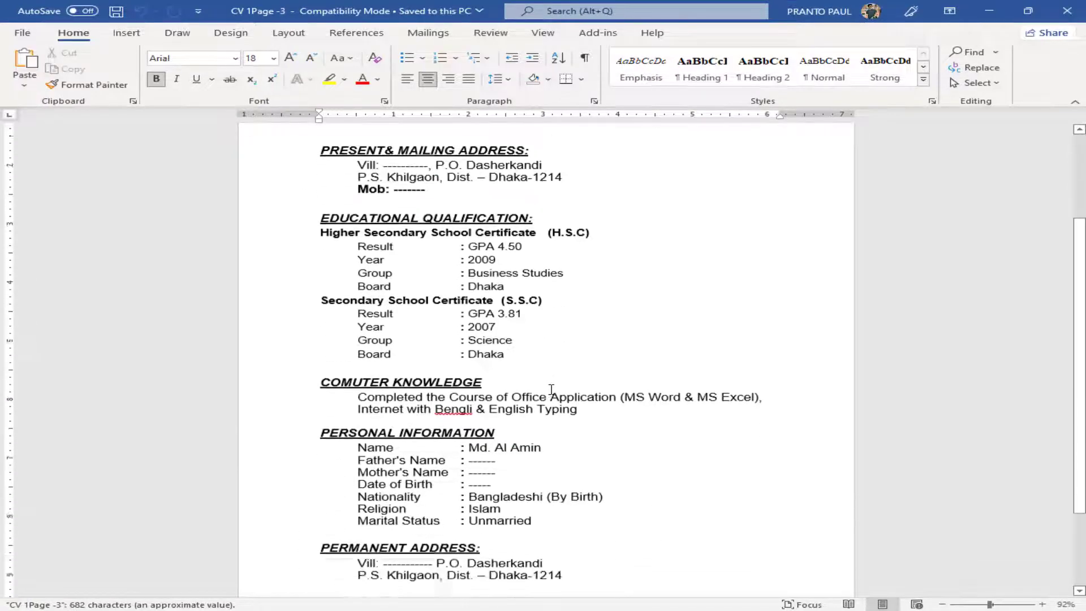
scroll(552, 389, "down", 2)
scroll(551, 389, "up", 2)
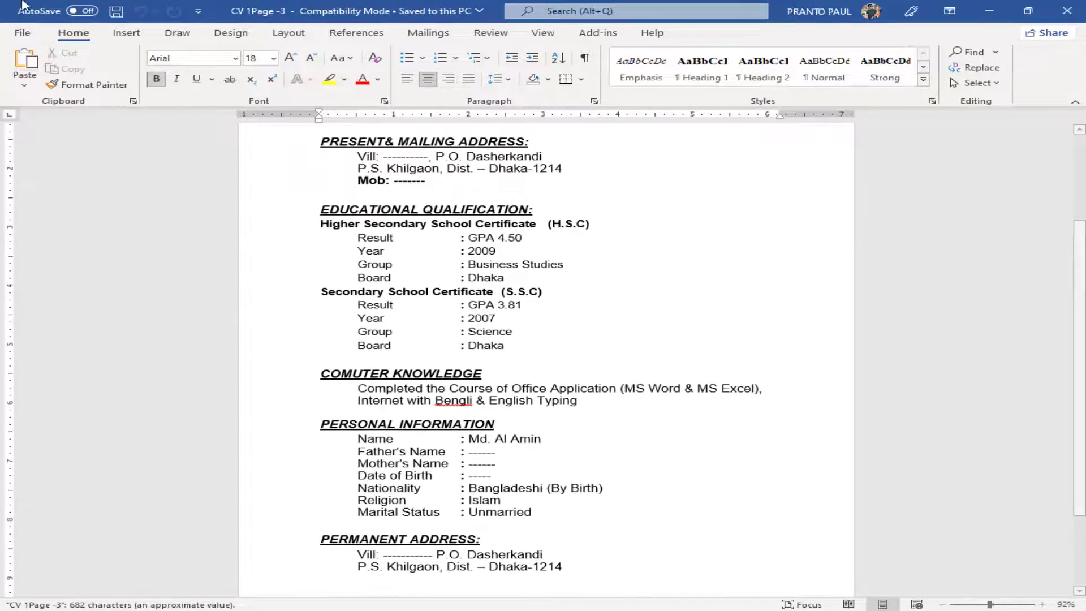
- Encrypt CV 1Page -3 with a password via Info > Protect Document, confirming it twice
left_click(22, 32)
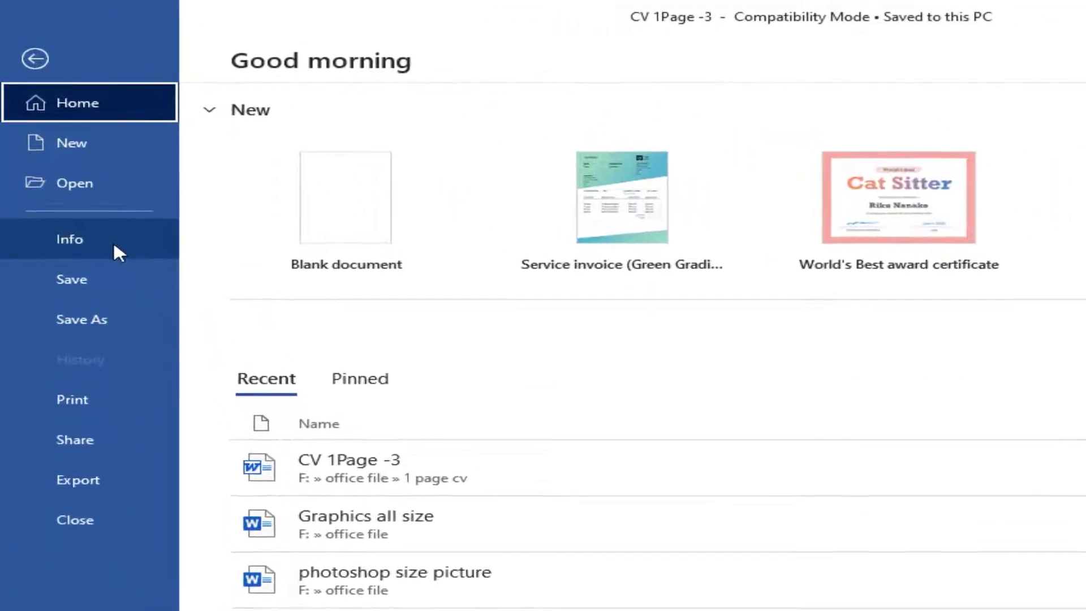
left_click(78, 166)
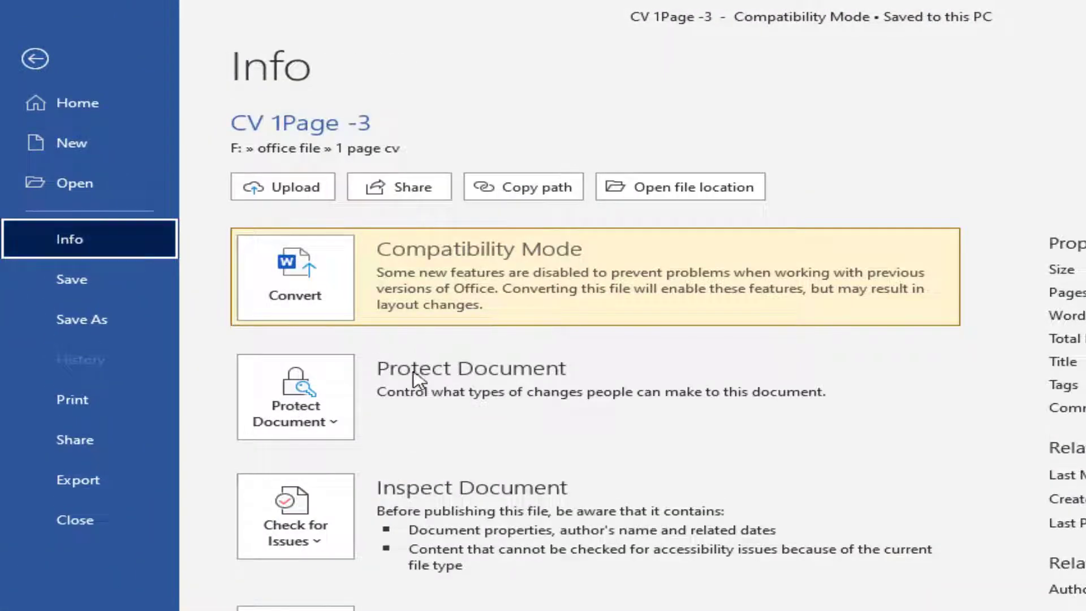
left_click(334, 422)
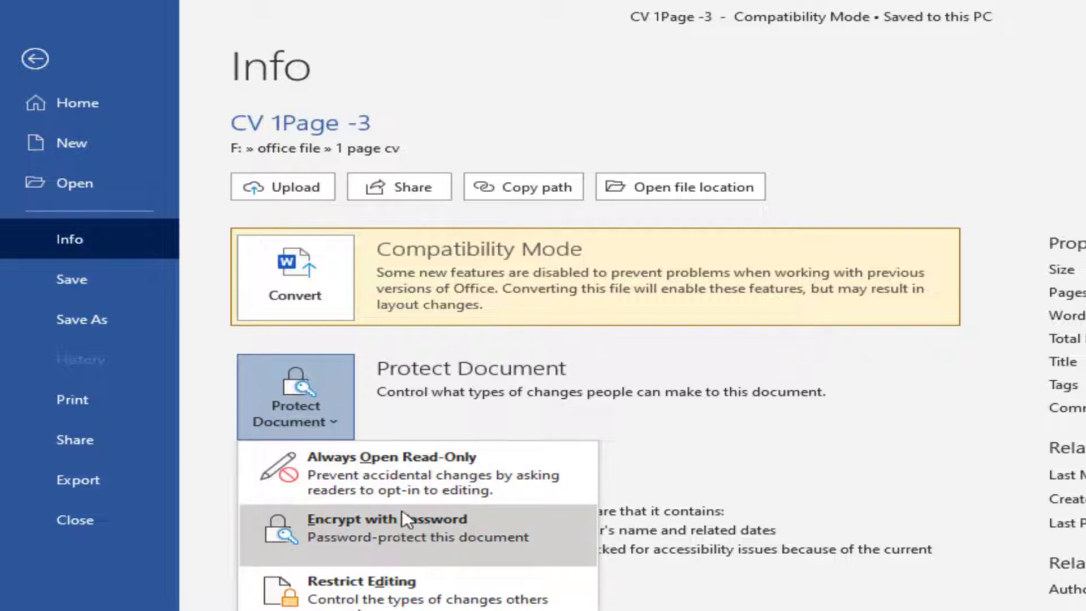
left_click(74, 239)
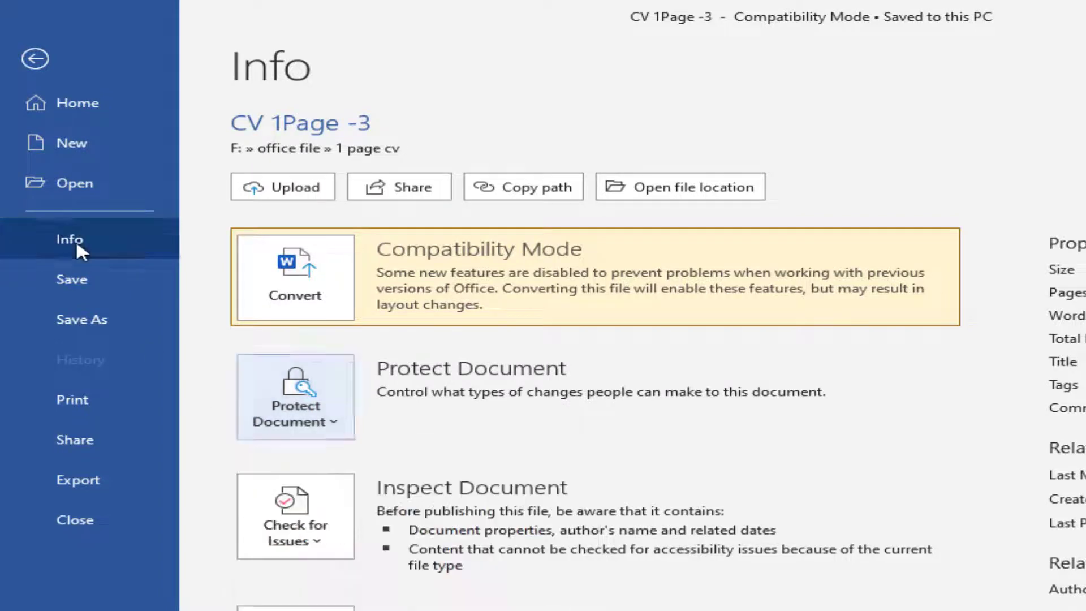
left_click(311, 421)
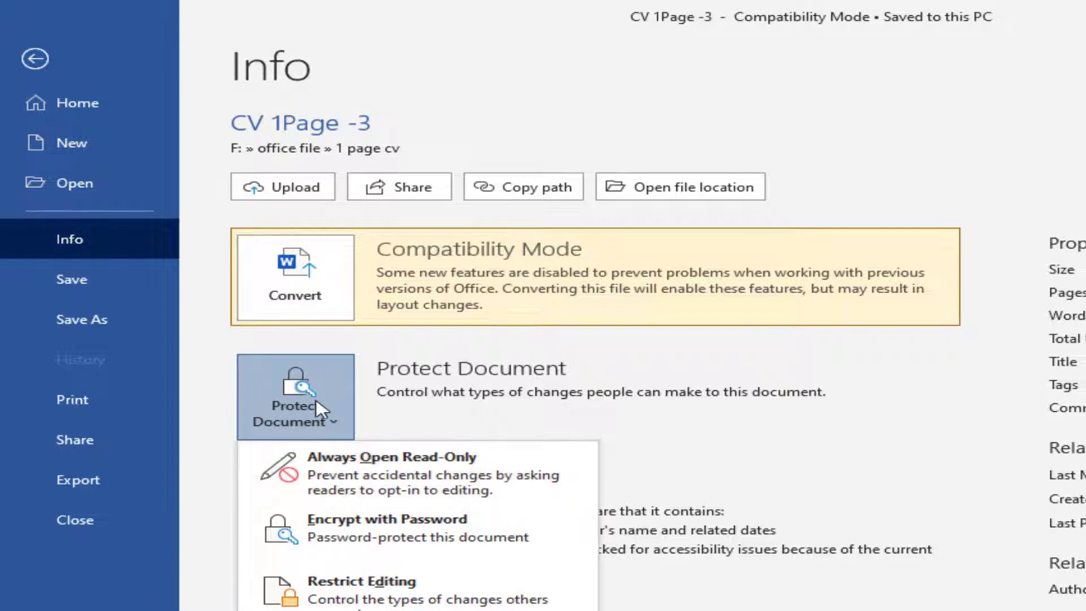
left_click(380, 541)
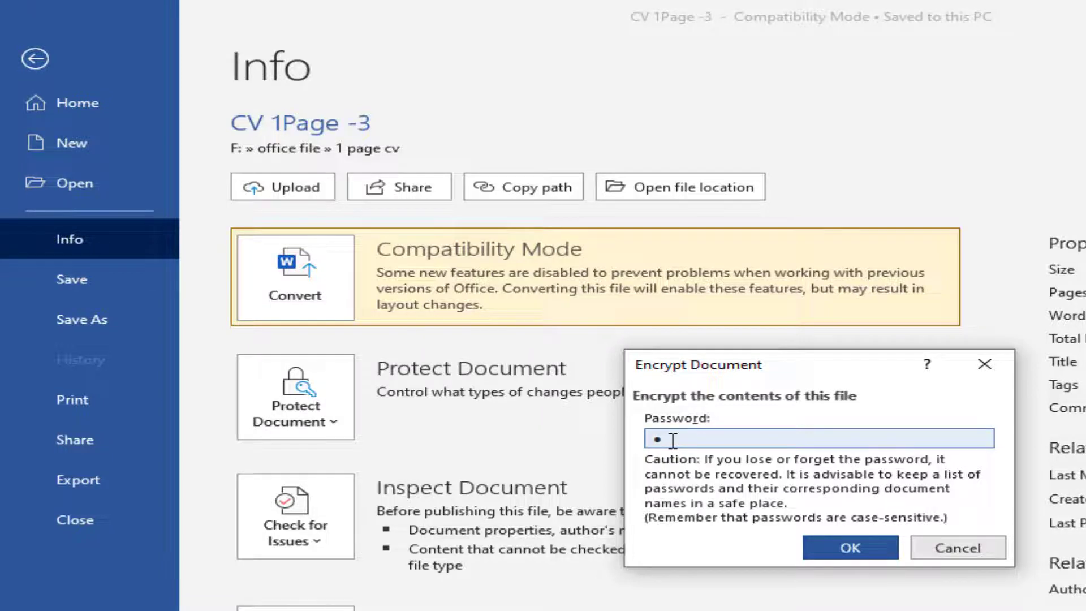
key("Return")
type("1")
key("Return")
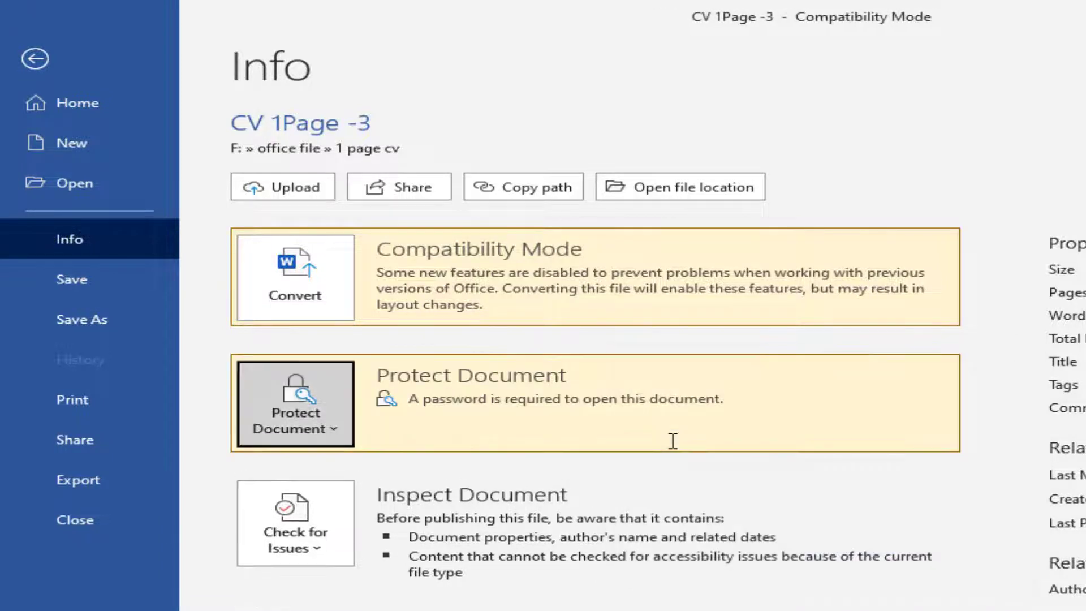
key("Escape")
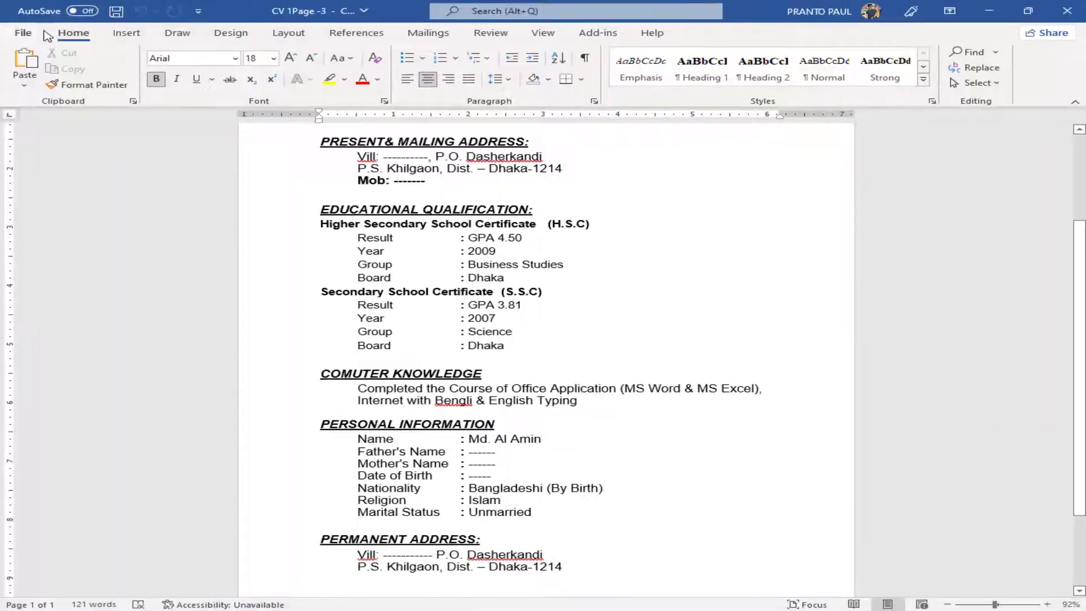
left_click(22, 33)
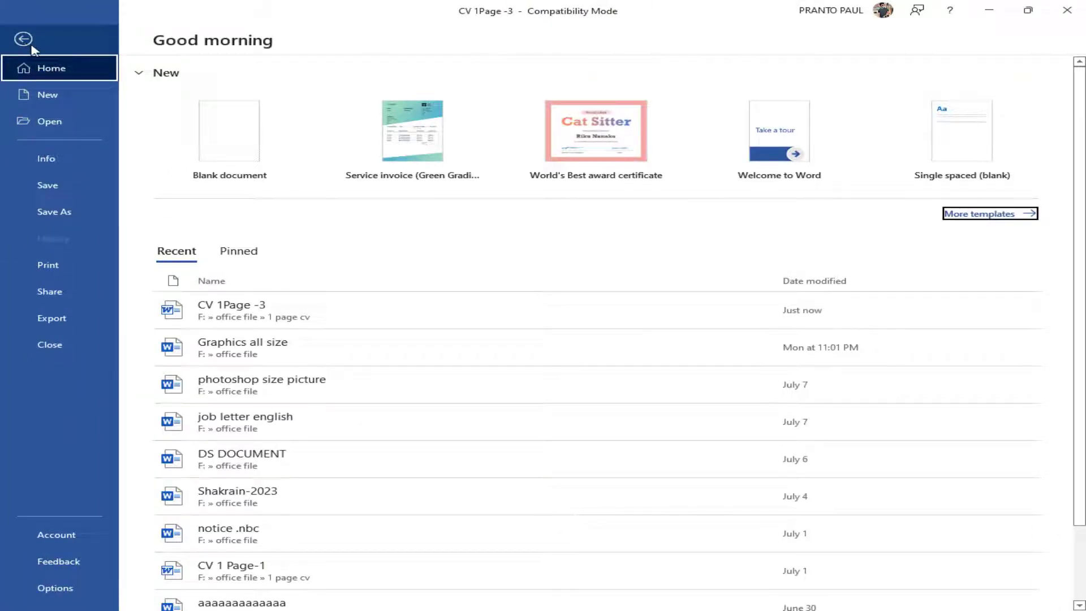
left_click(54, 211)
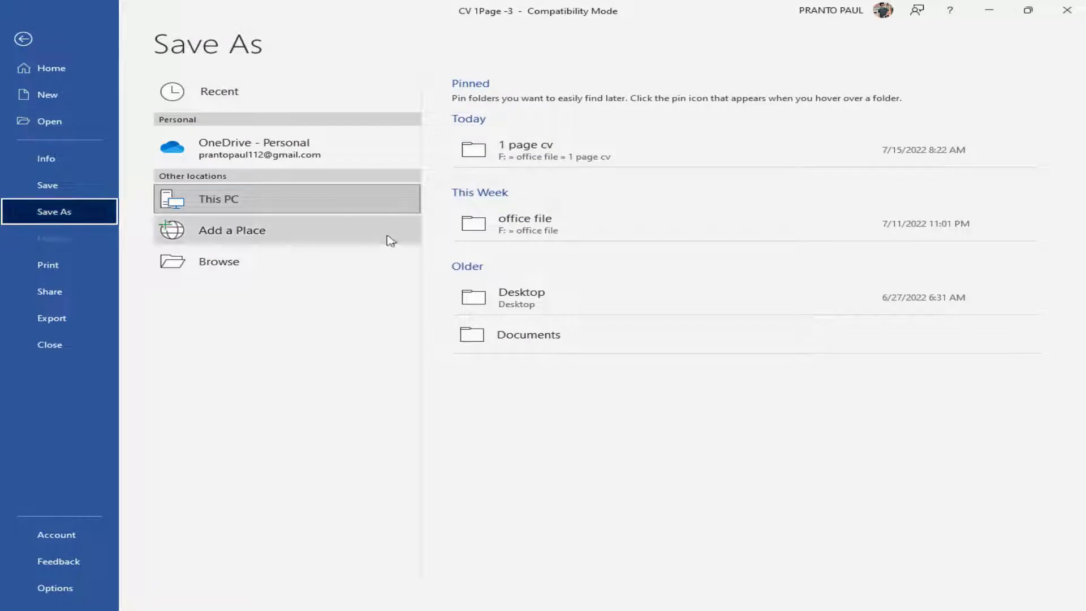
left_click(272, 206)
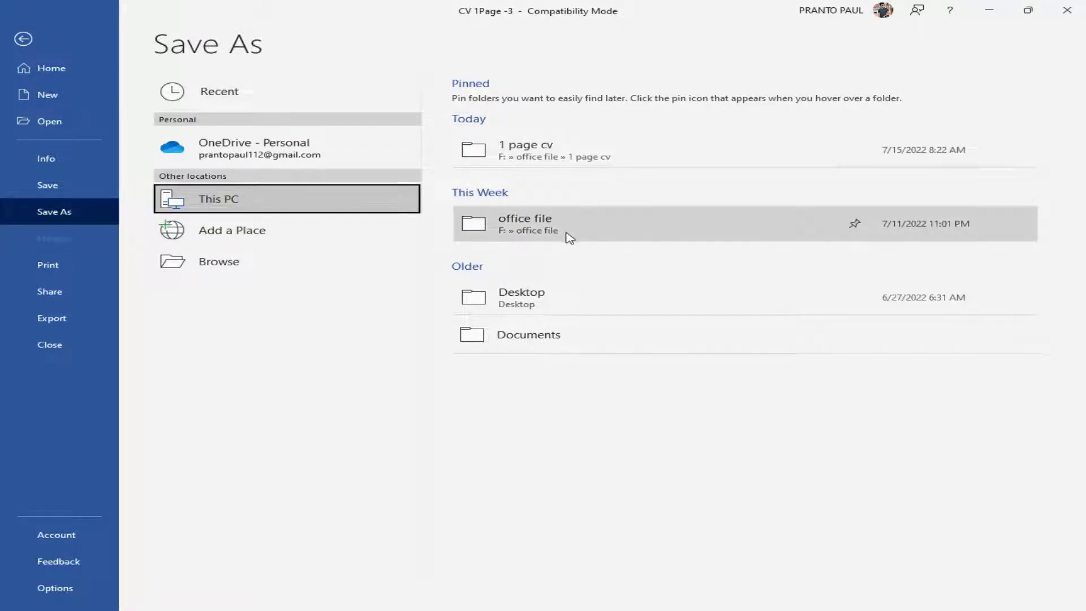
left_click(540, 305)
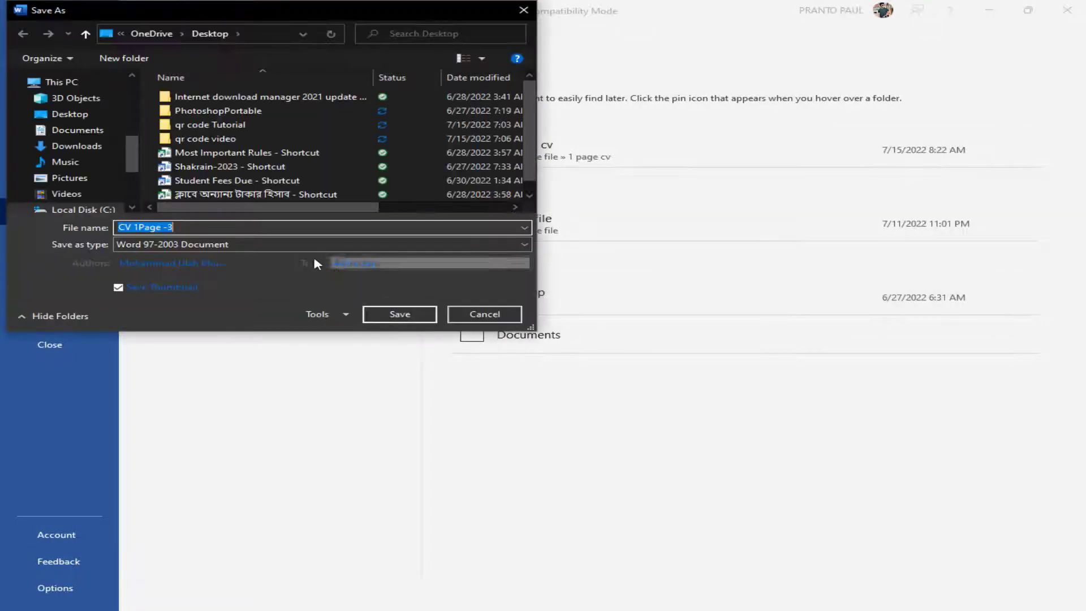
type("aaaa")
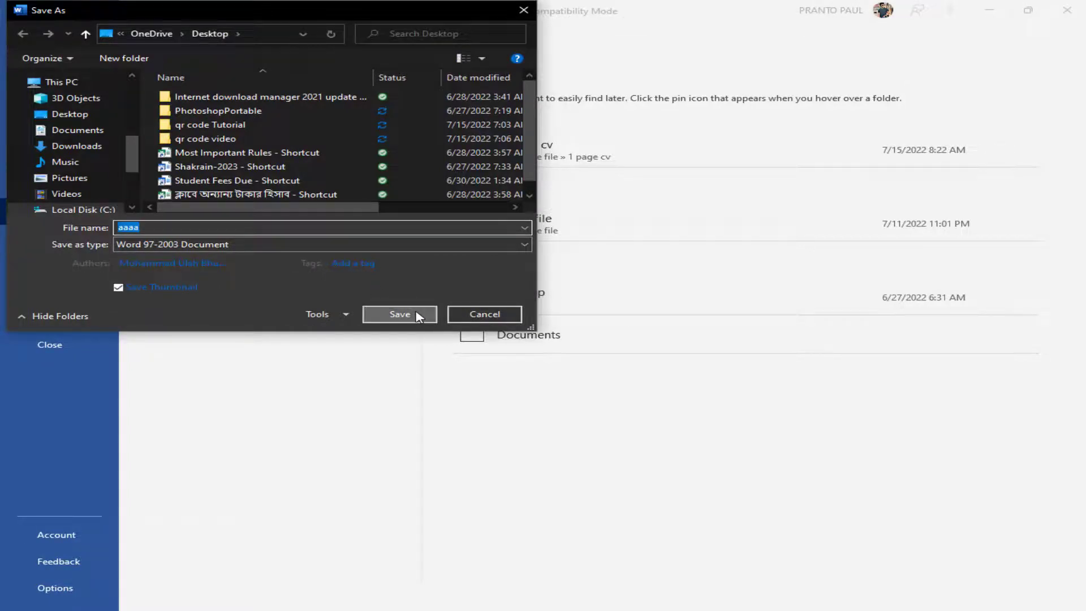
left_click(418, 315)
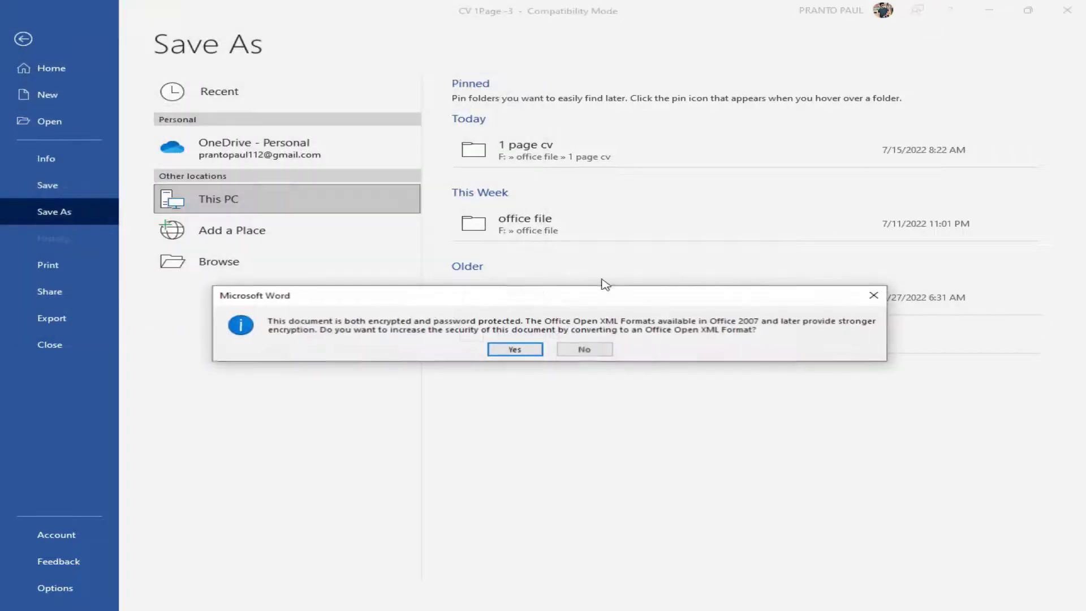
left_click(535, 348)
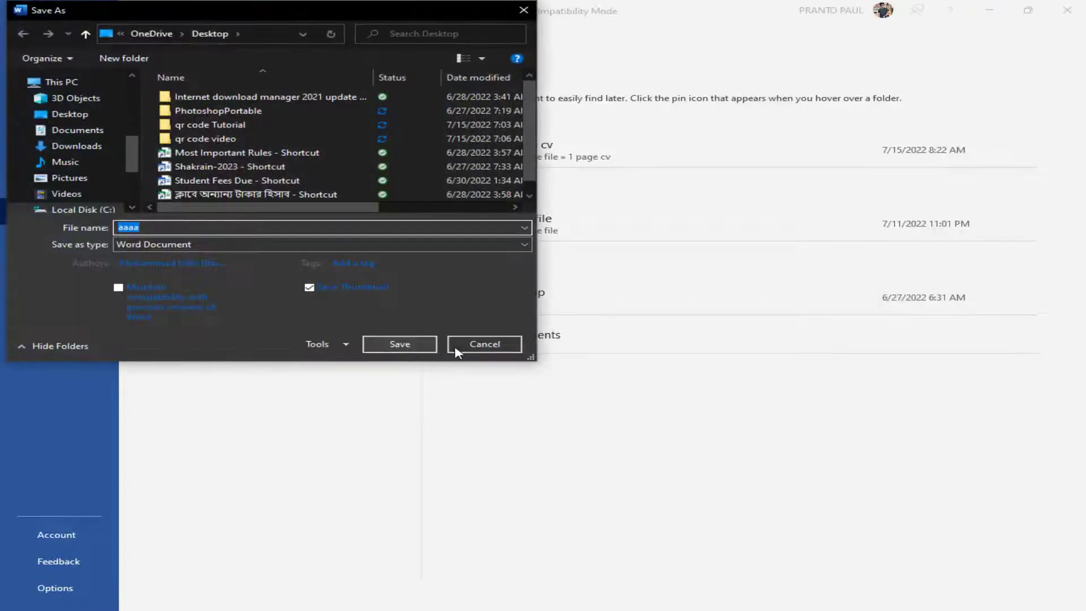
left_click(453, 346)
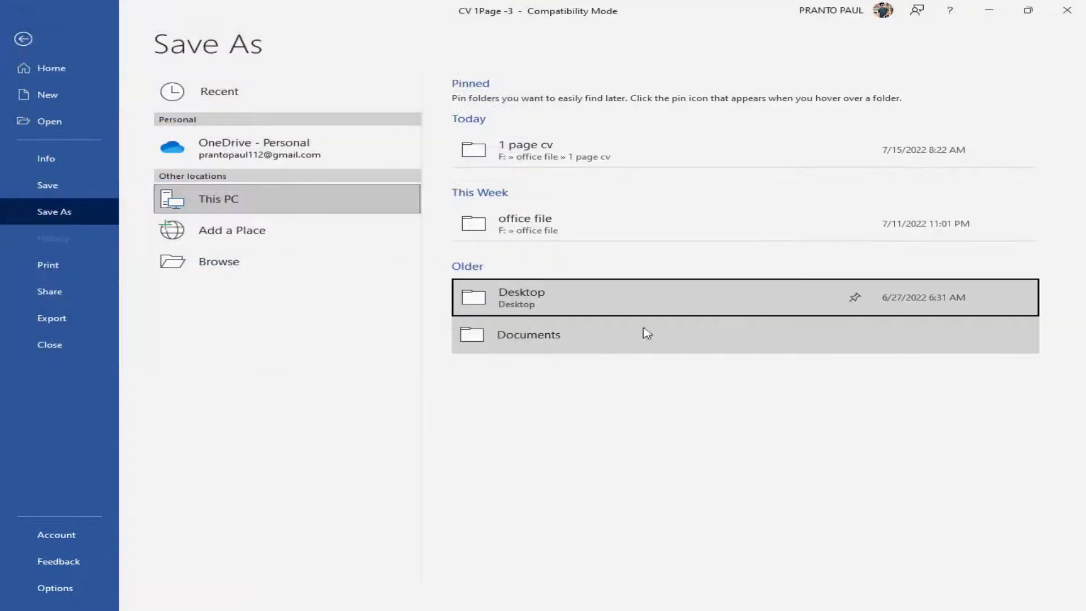
left_click(1067, 11)
- Close Document3 without saving and minimize the CV, invoice and blank Word windows
left_click(728, 267)
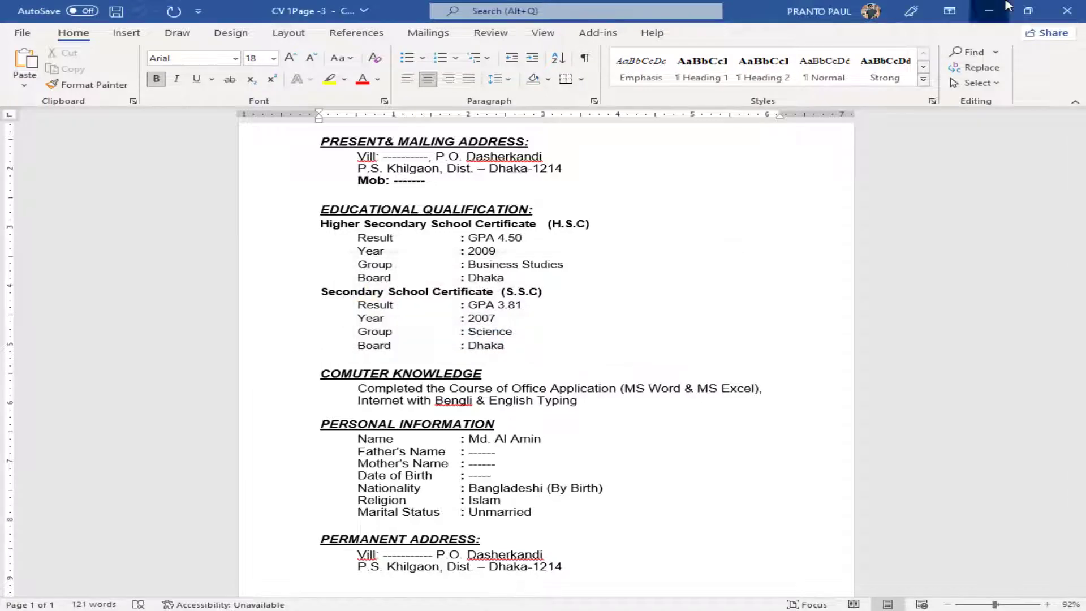
left_click(988, 11)
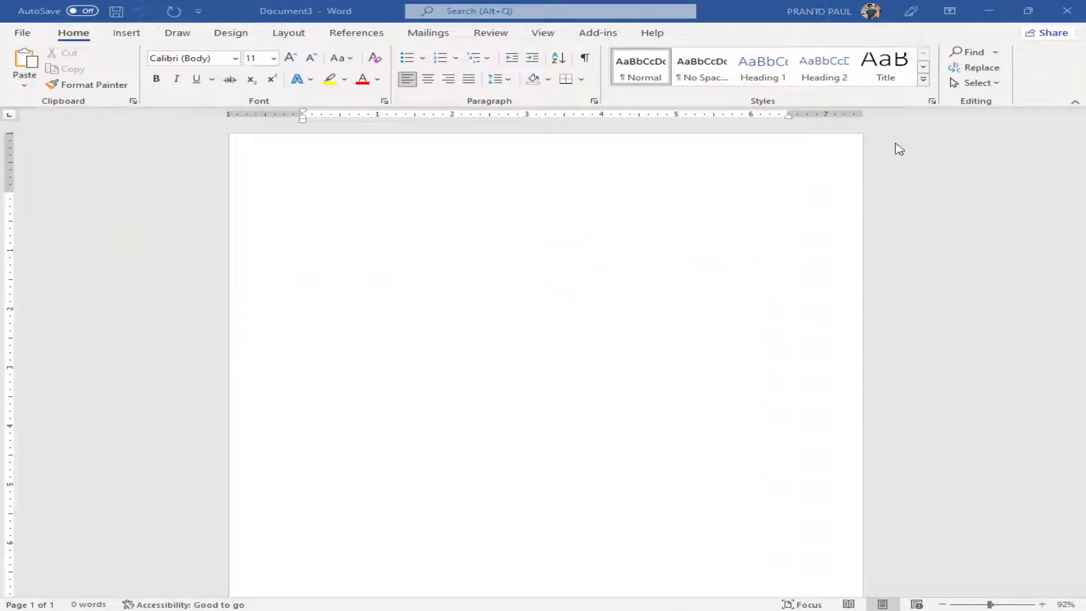
left_click(1067, 10)
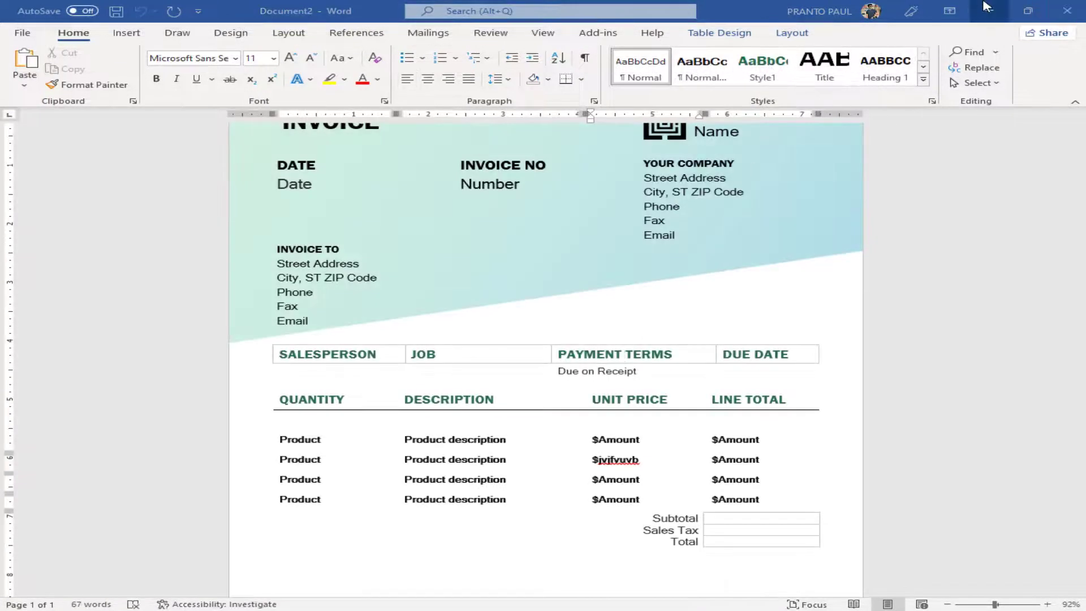
left_click(989, 10)
left_click(989, 10)
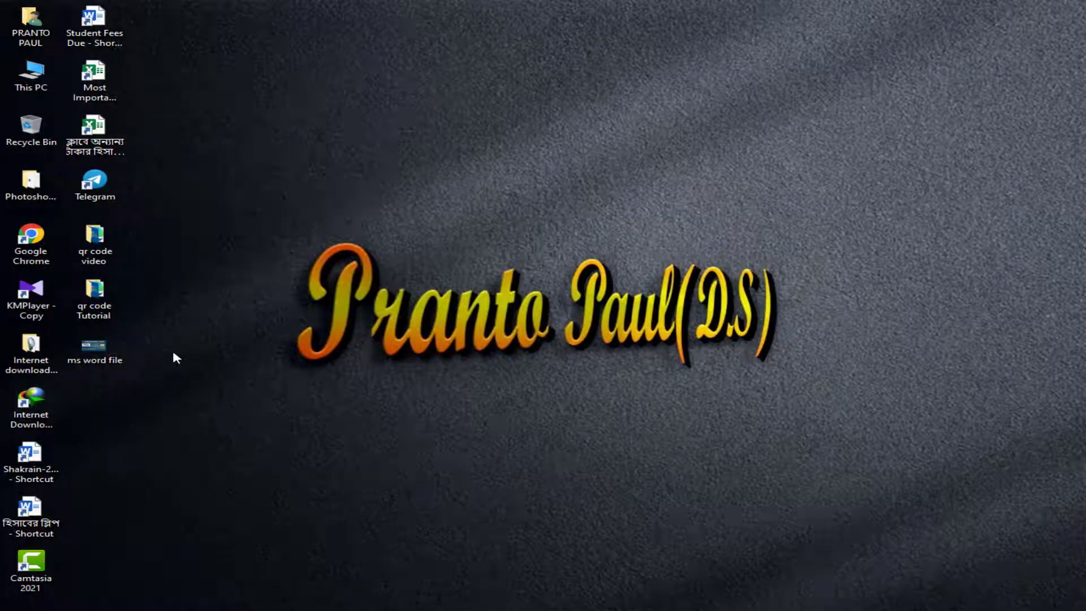
- Refresh the desktop twice from its right-click menu
right_click(308, 80)
left_click(417, 119)
right_click(356, 80)
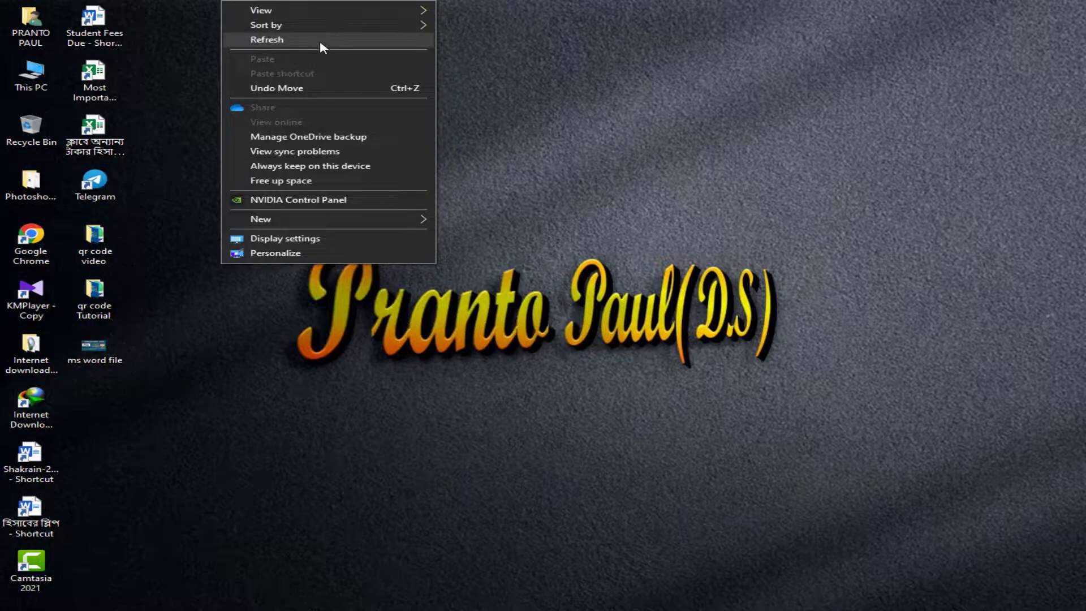
left_click(321, 40)
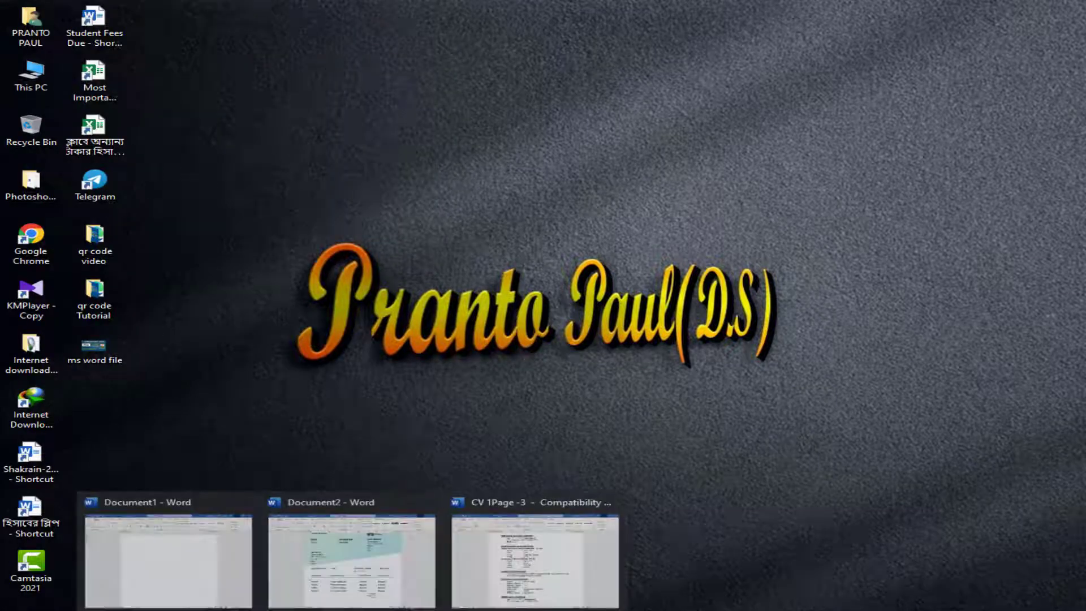
- Bring the CV forward and open Save As on the Desktop, then cancel the dialog
left_click(537, 552)
left_click(23, 34)
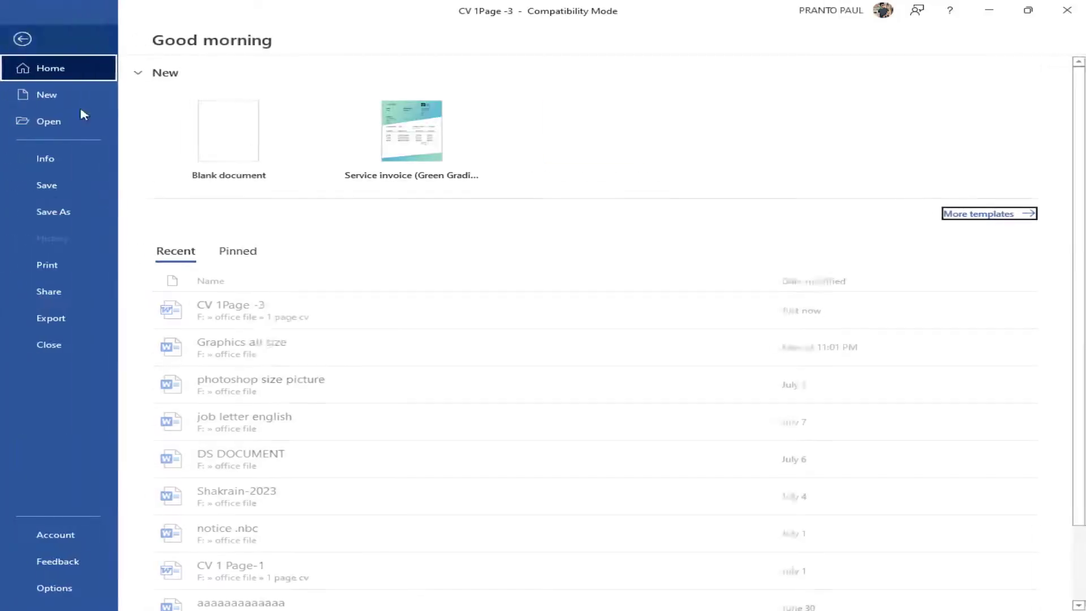
left_click(79, 211)
left_click(530, 305)
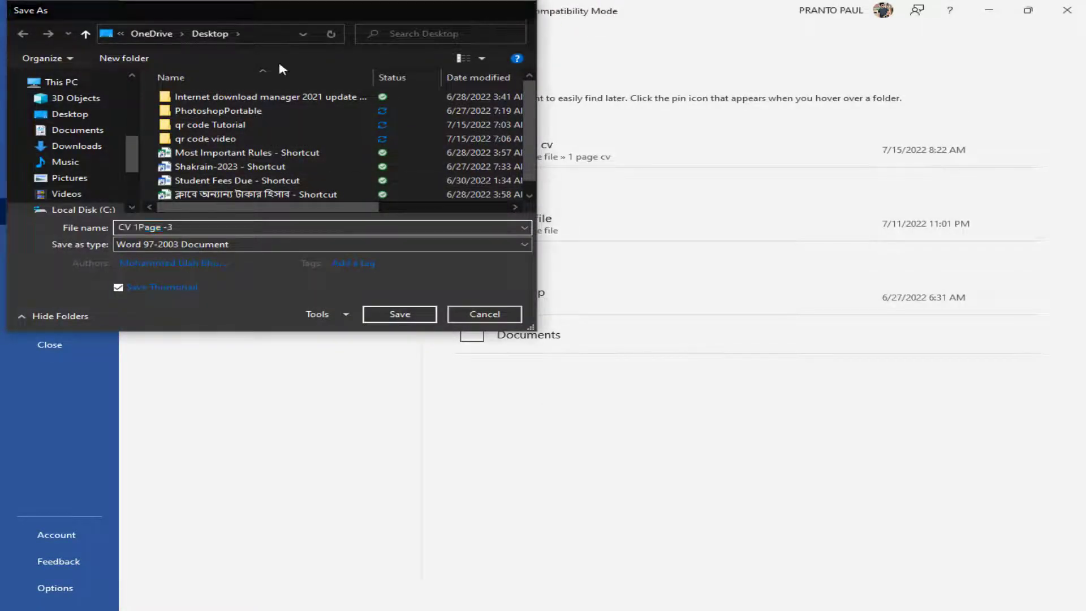
key("Escape")
- Encrypt the CV with a password from its Info page, entering and confirming it
left_click(51, 159)
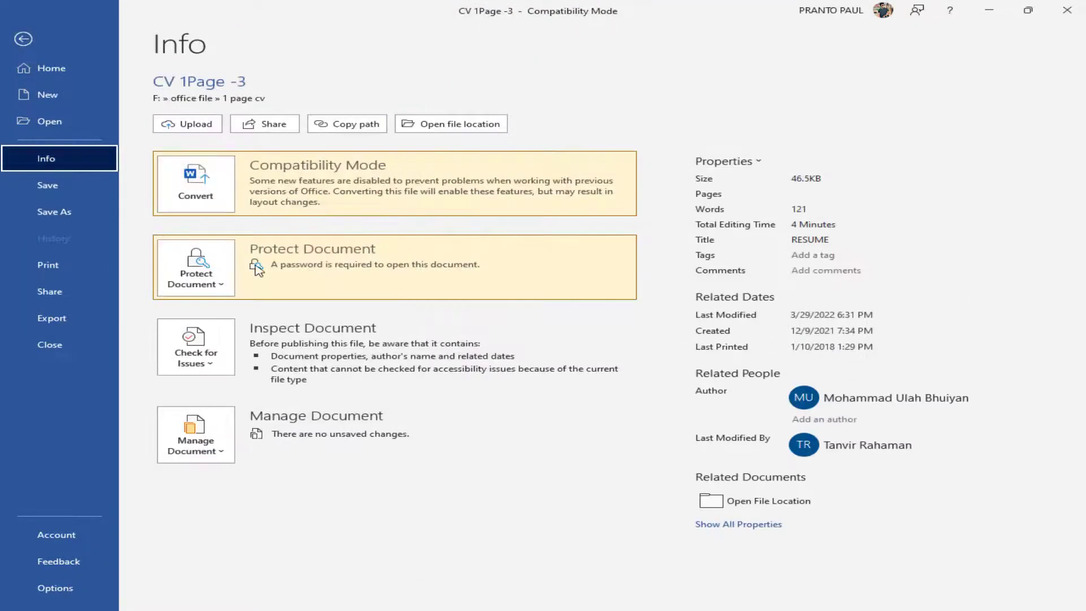
left_click(220, 277)
left_click(237, 349)
type("1")
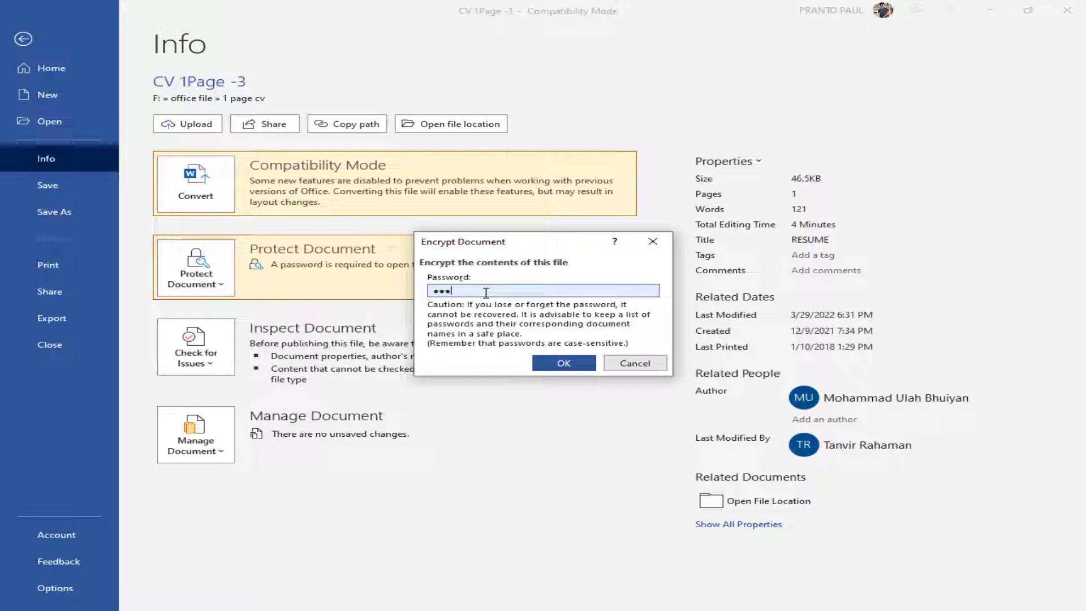
left_click(567, 362)
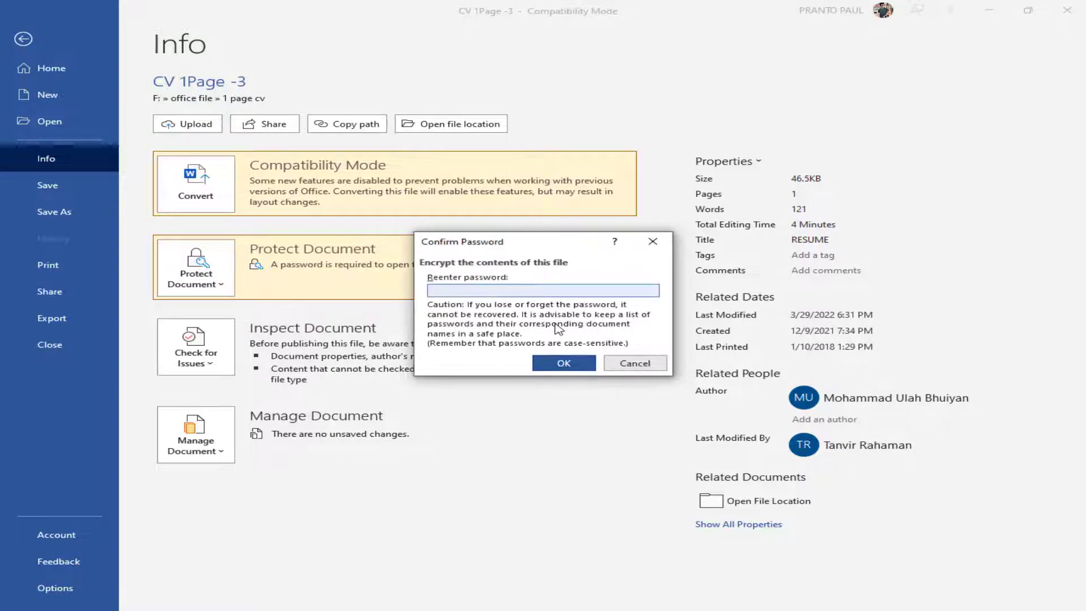
left_click(554, 357)
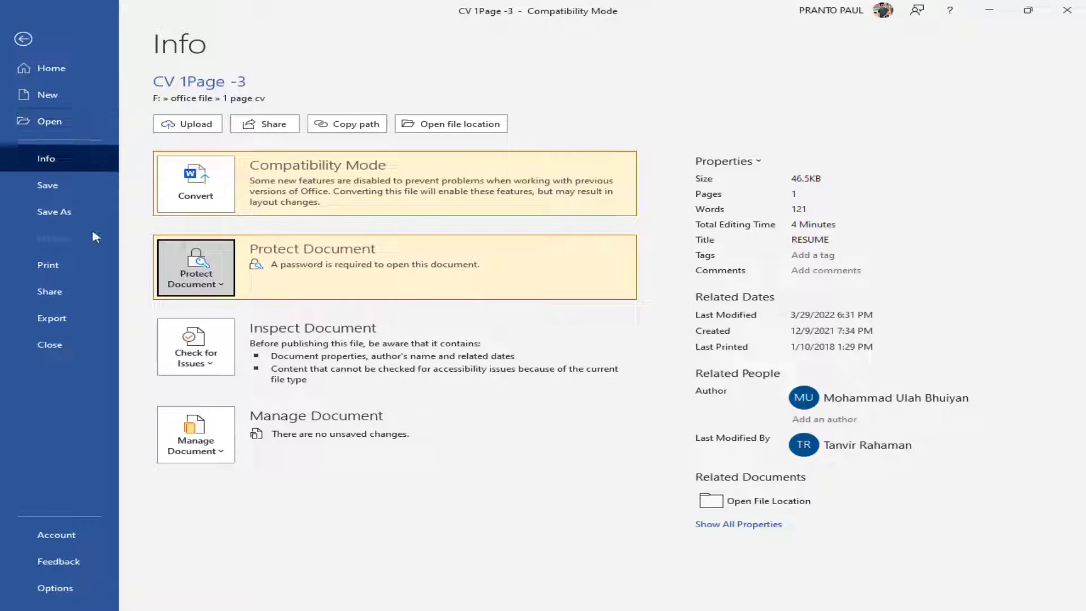
- Save a copy of the CV to the Desktop as 'office' in Word 97-2003 format
left_click(79, 218)
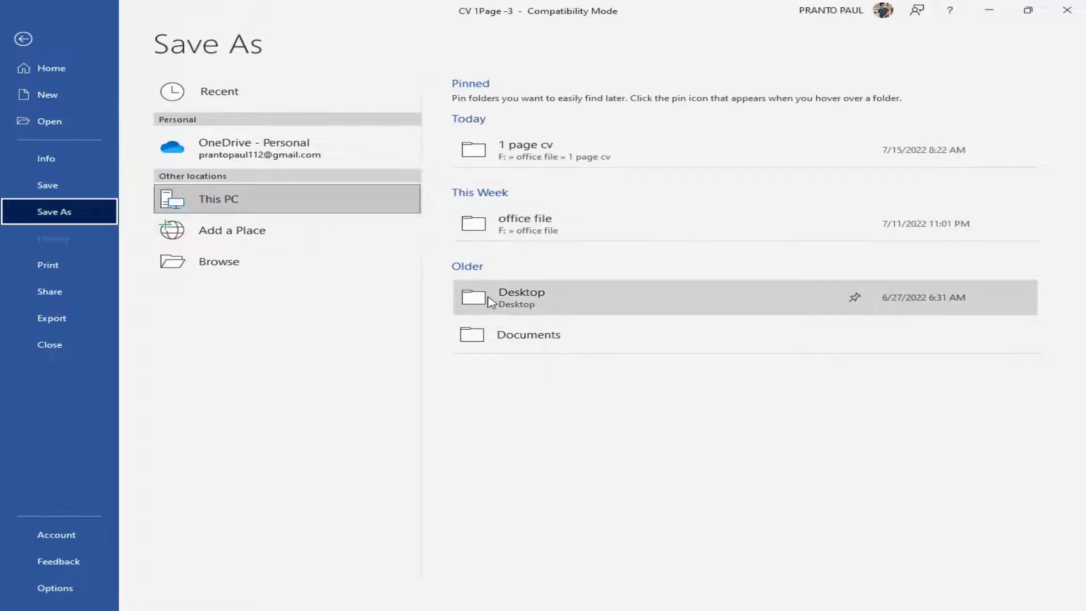
left_click(365, 208)
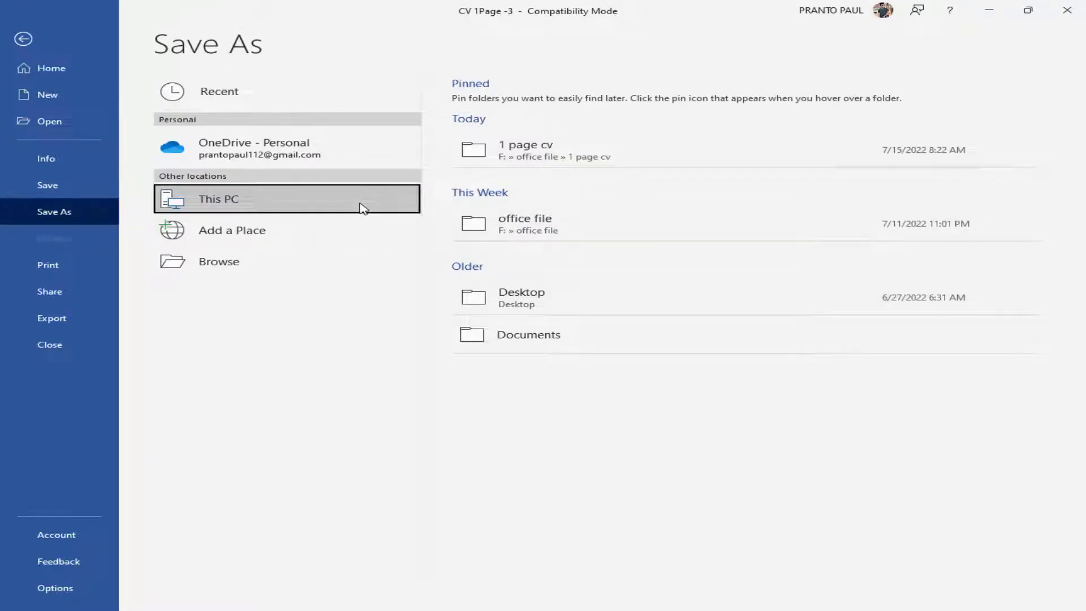
left_click(565, 308)
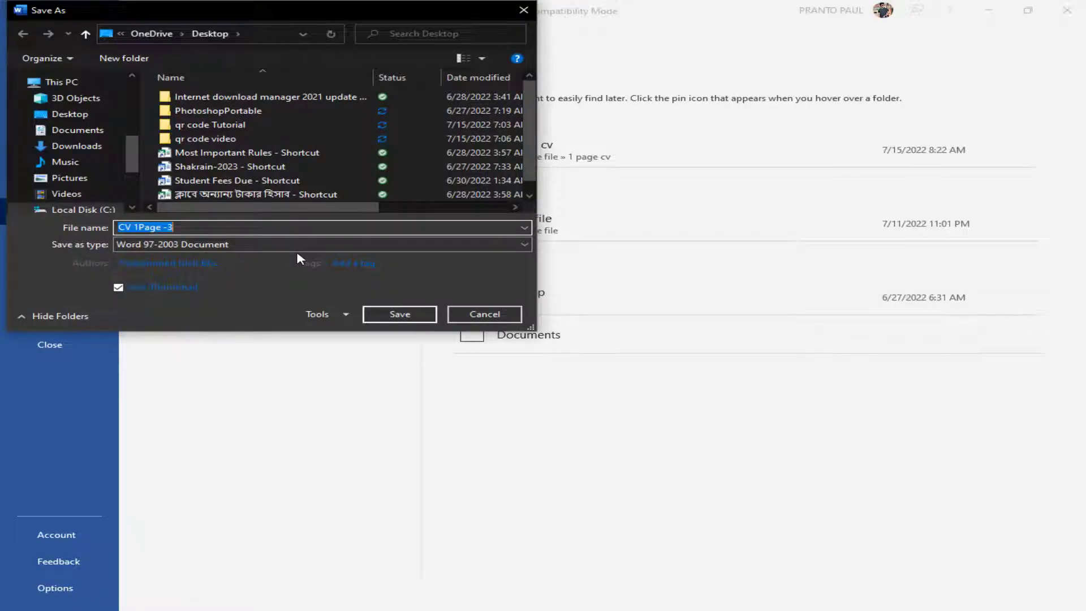
type("office")
key("ctrl+a")
key("Return")
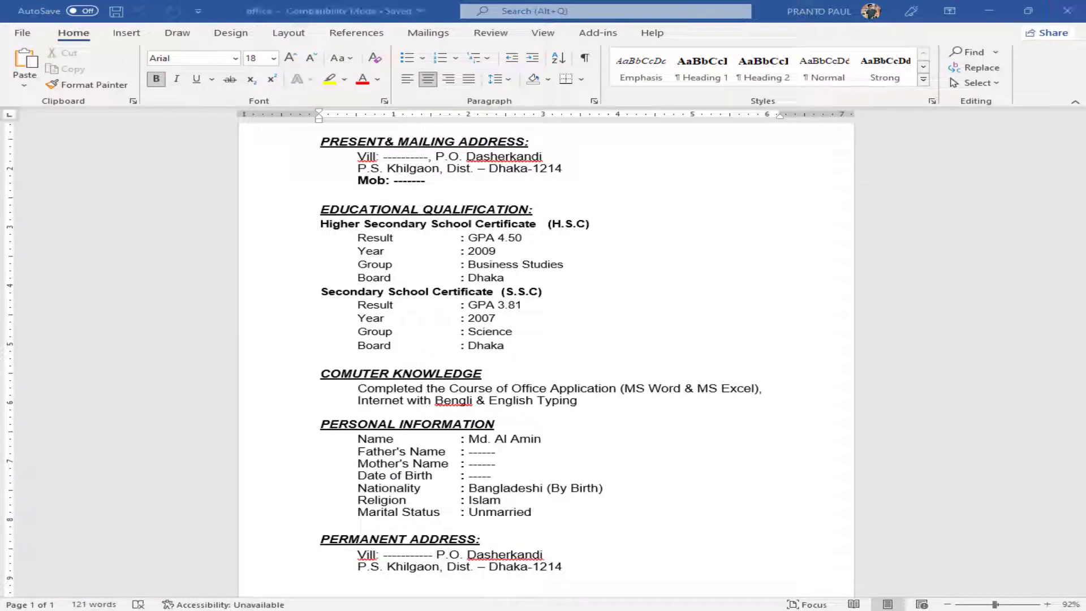
- Close Word, reopen the Desktop 'office' file with its password, and show its File page
left_click(1068, 11)
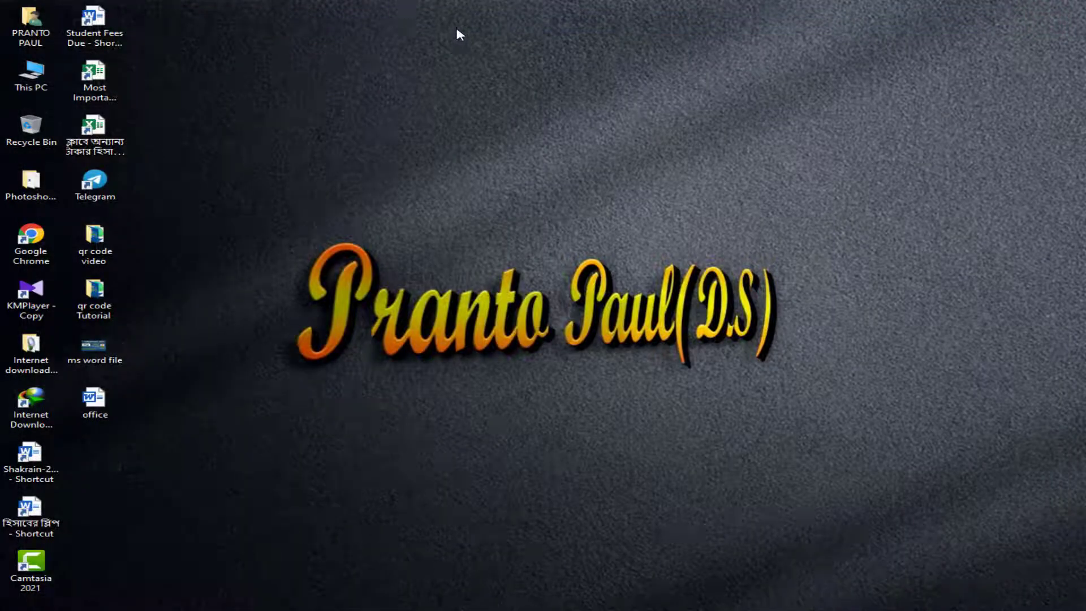
right_click(460, 35)
left_click(435, 37)
double_click(95, 402)
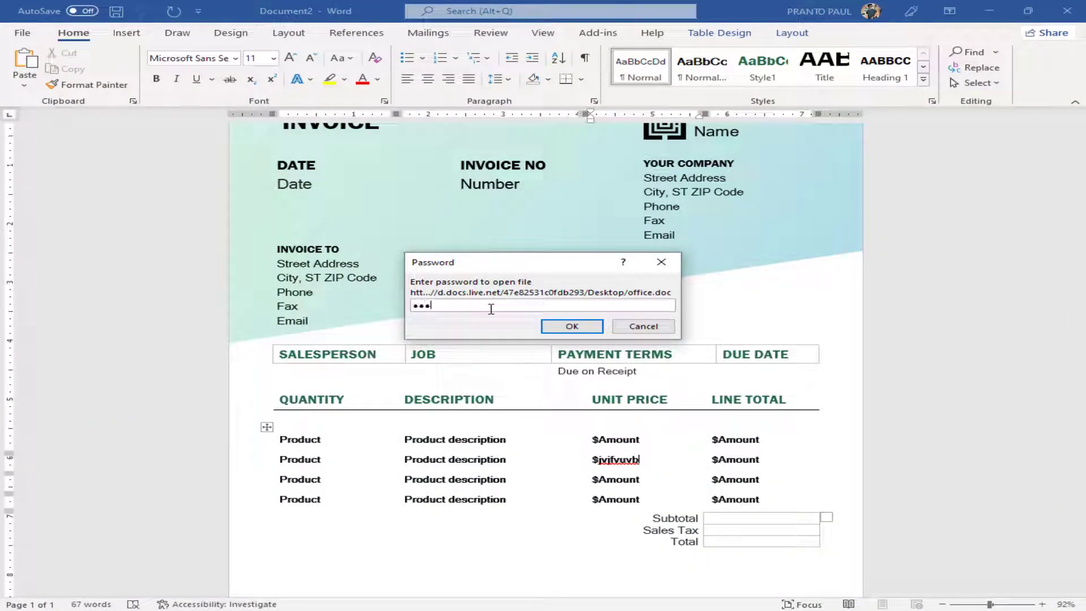
key("Return")
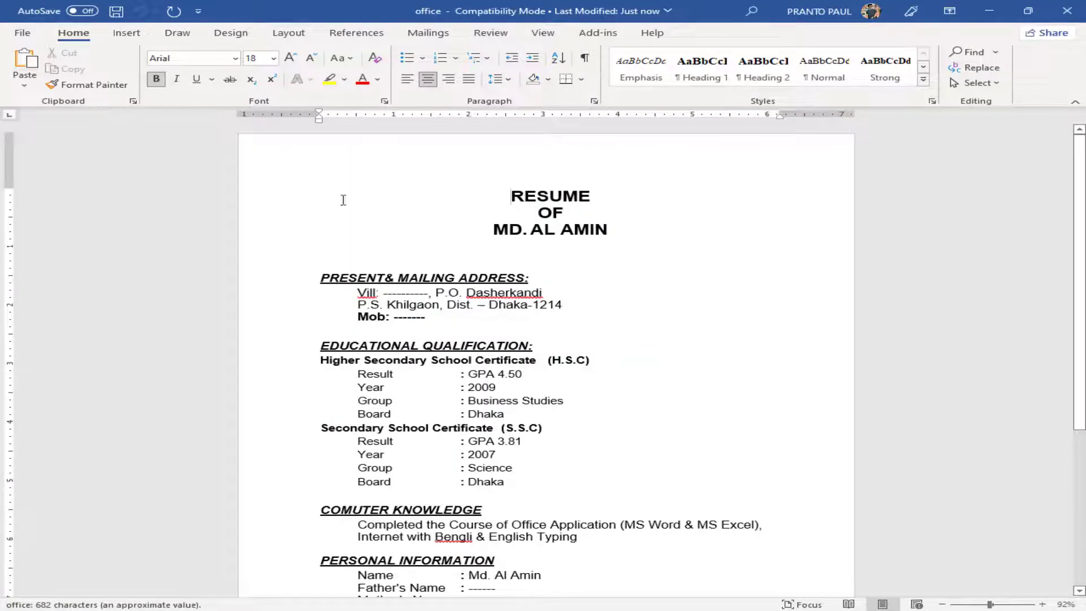
scroll(686, 359, "down", 3)
scroll(686, 358, "down", 4)
left_click(22, 32)
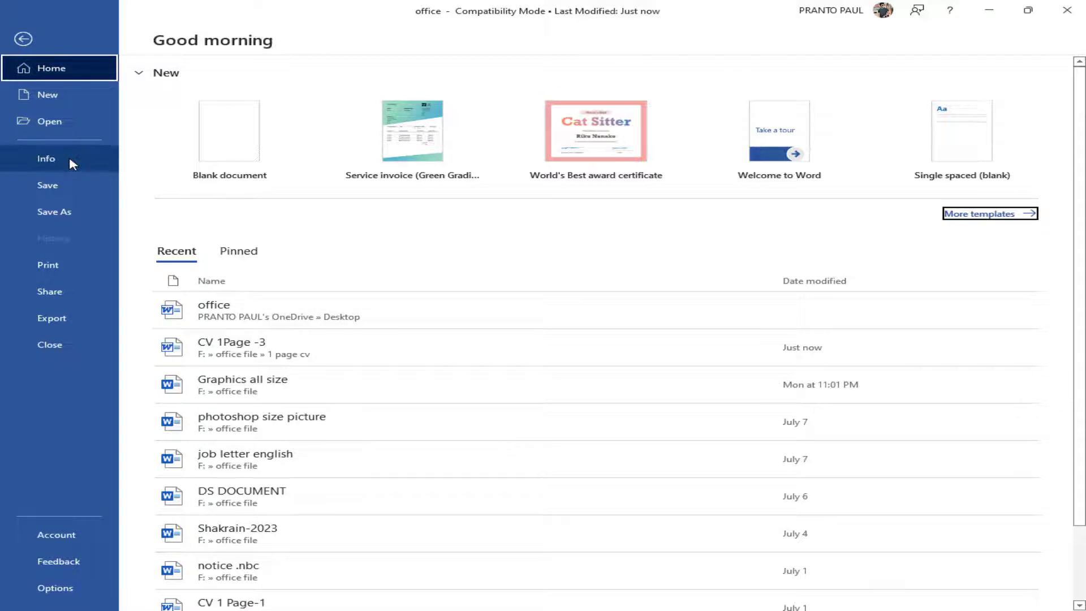
- Save the office CV, keeping the older format instead of converting it
left_click(73, 191)
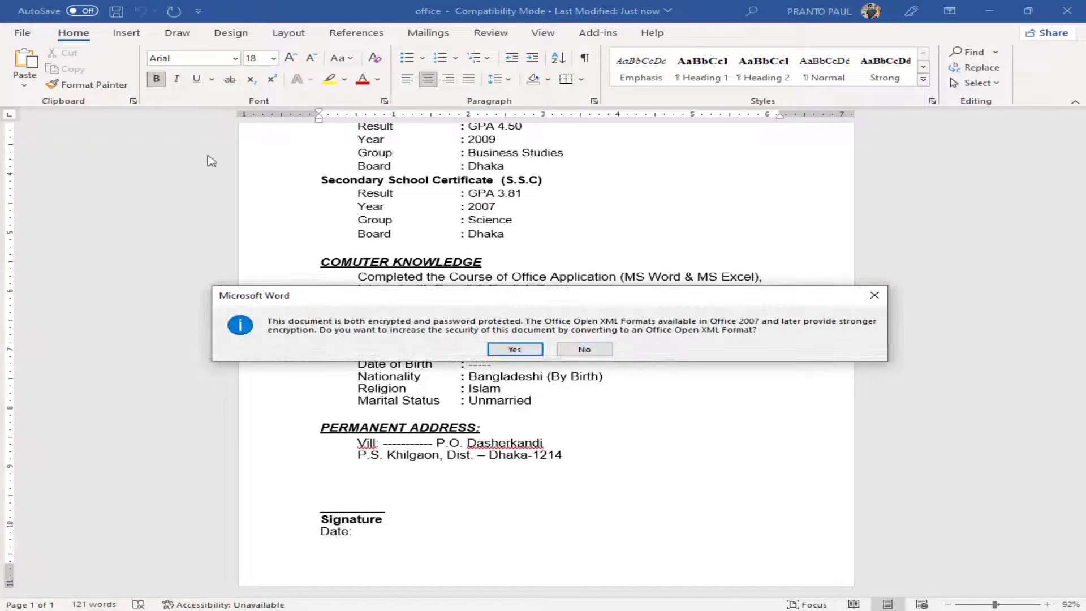
key("Tab")
key("Return")
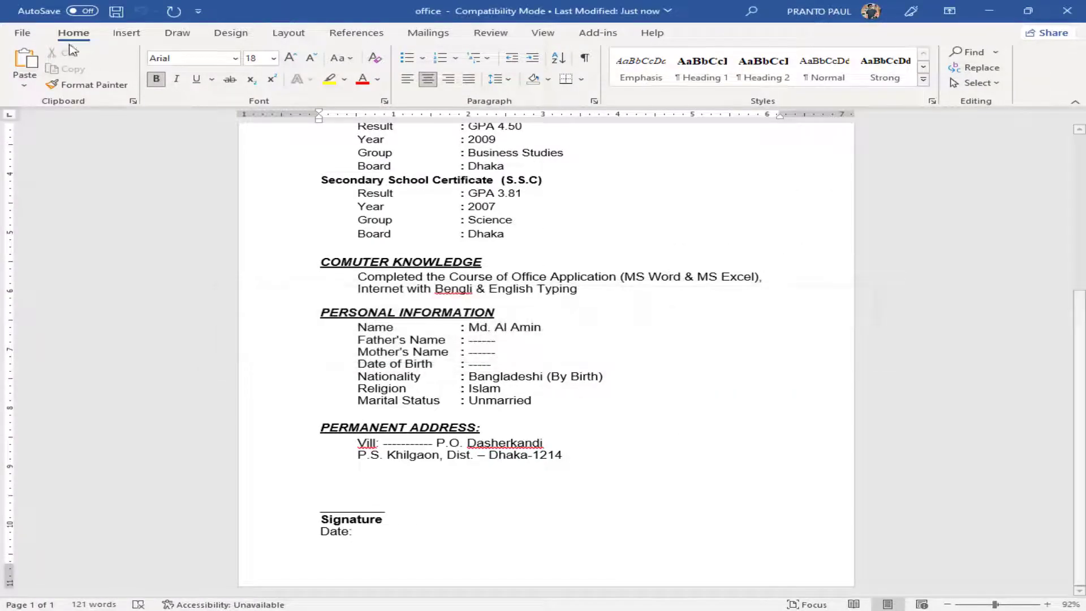
left_click(18, 35)
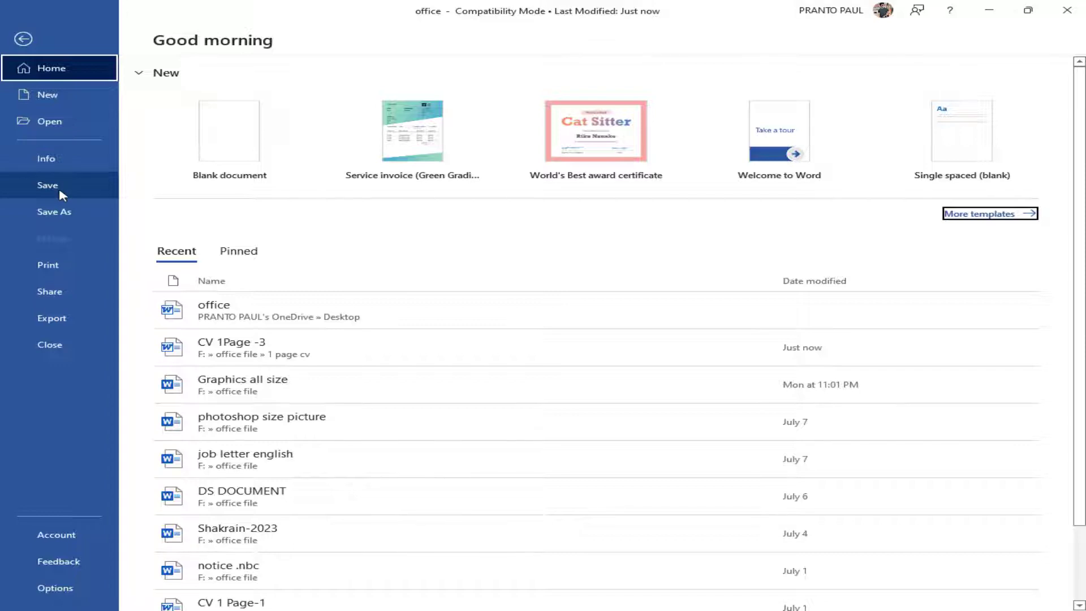
- Save the CV, then save another copy to the Desktop named 'office 1'
left_click(60, 192)
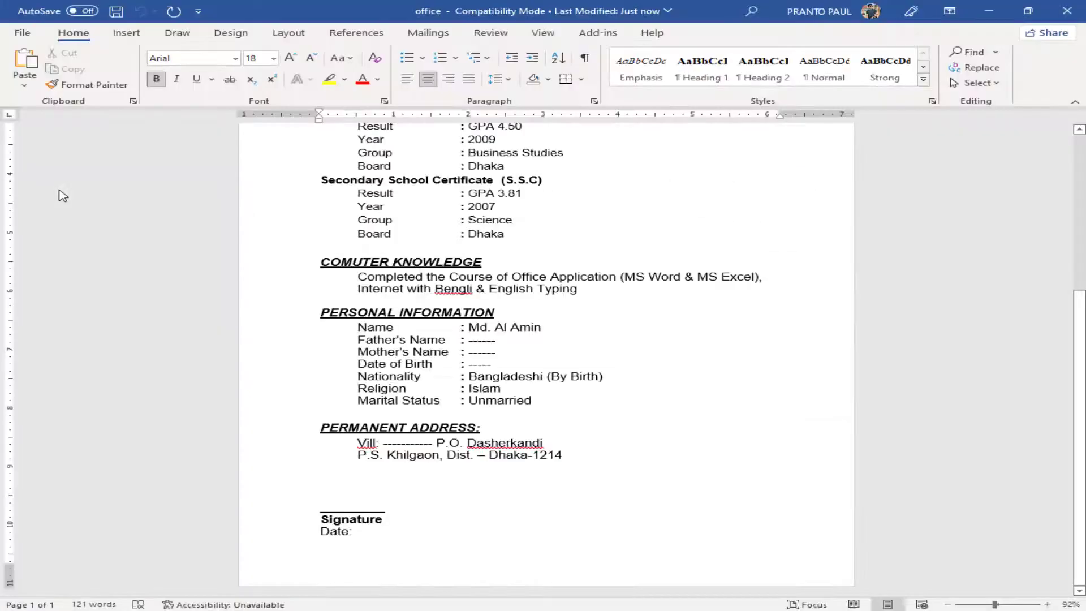
left_click(23, 33)
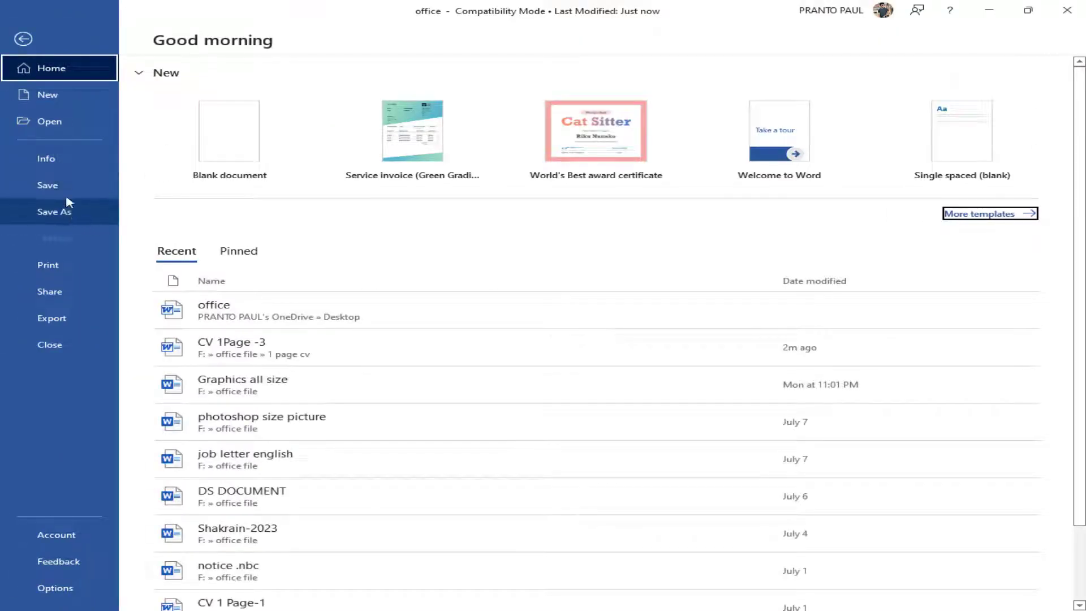
left_click(77, 212)
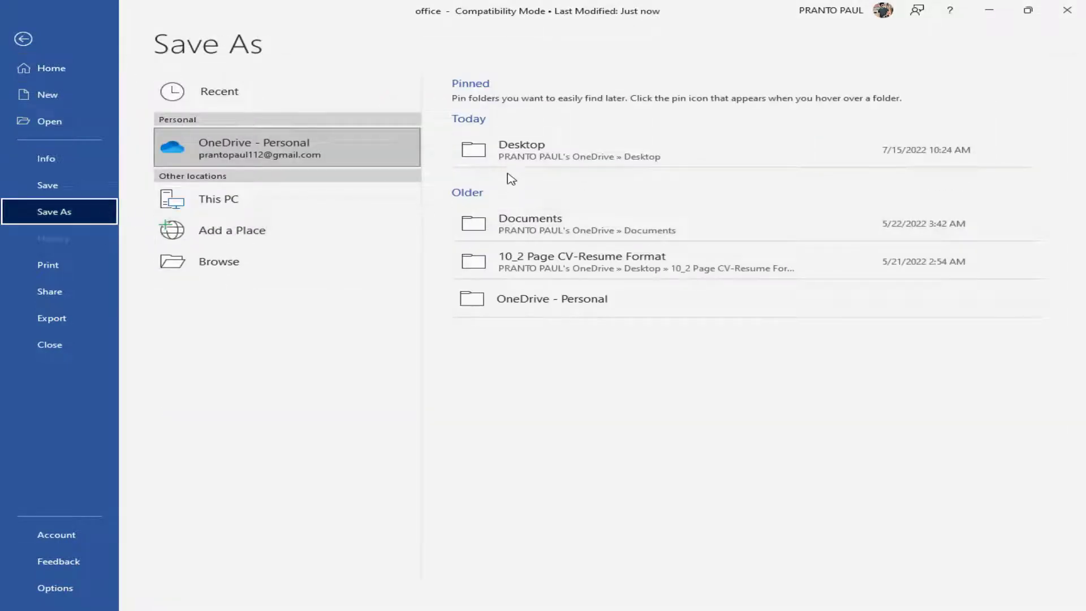
left_click(377, 207)
mouse_move(521, 297)
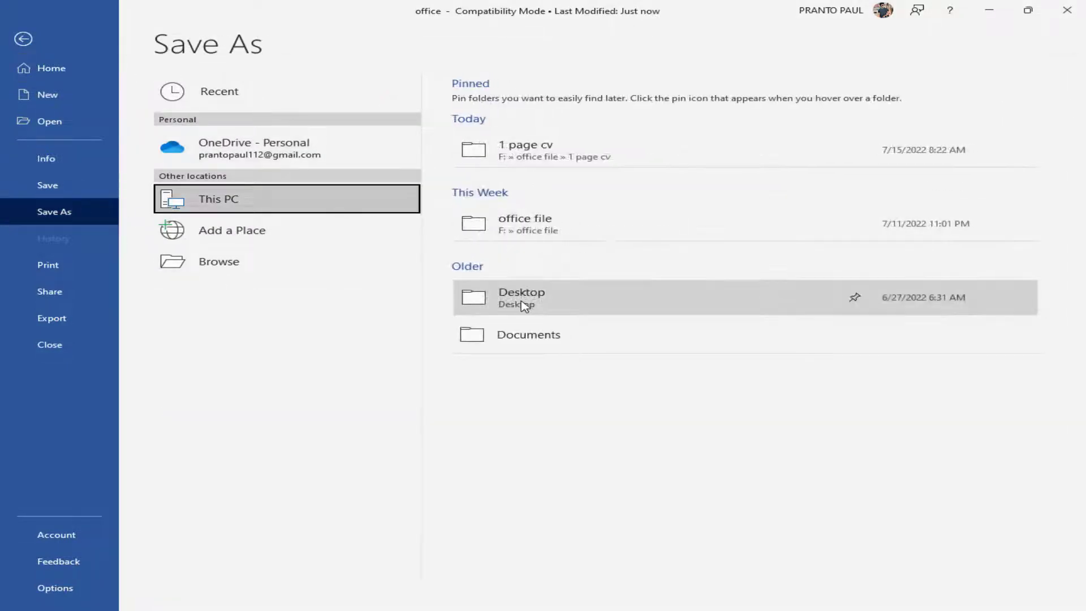
left_click(526, 306)
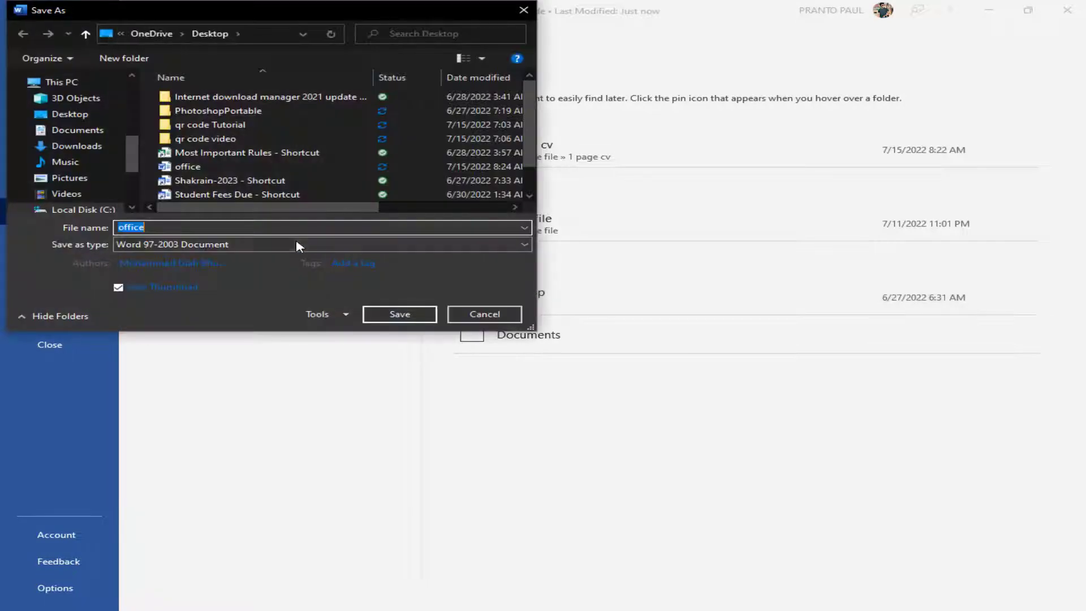
type("office")
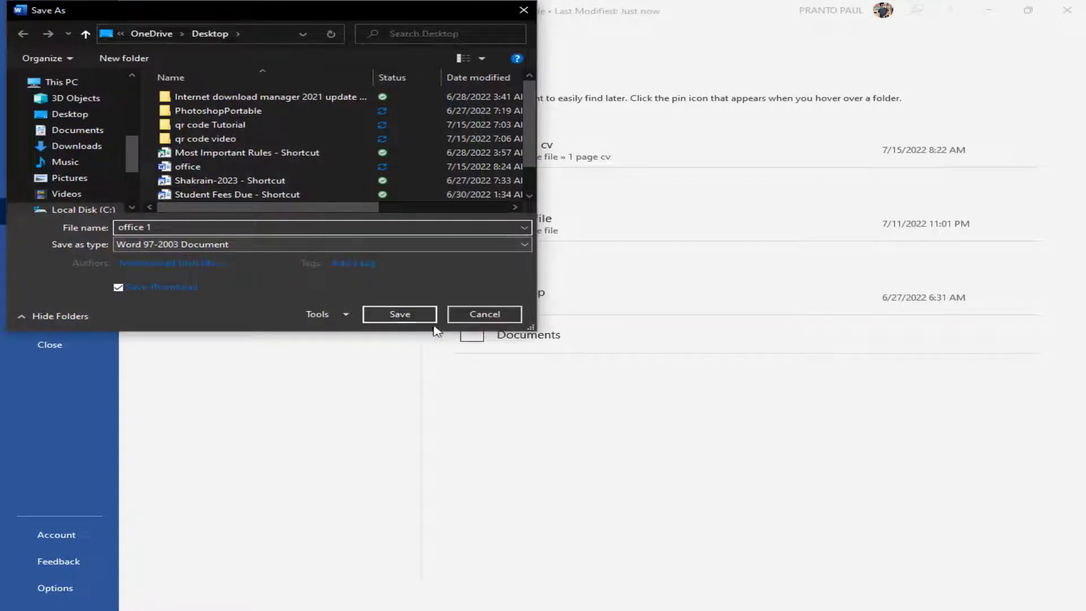
left_click(70, 114)
left_click(400, 315)
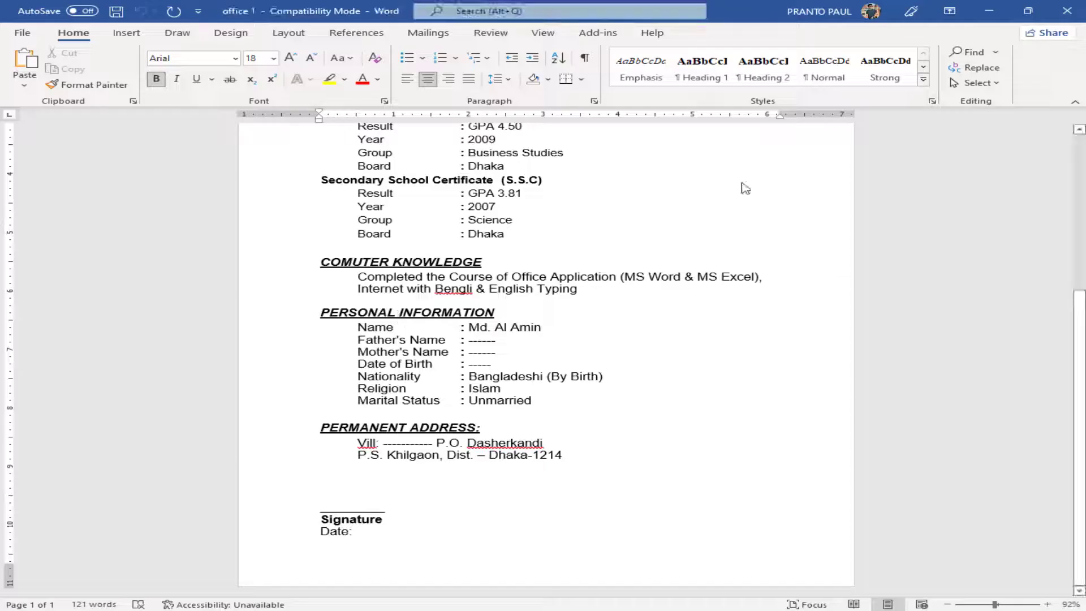
left_click(995, 11)
- Close office 1, try reopening it from the desktop, and dismiss its password prompt
left_click(855, 59)
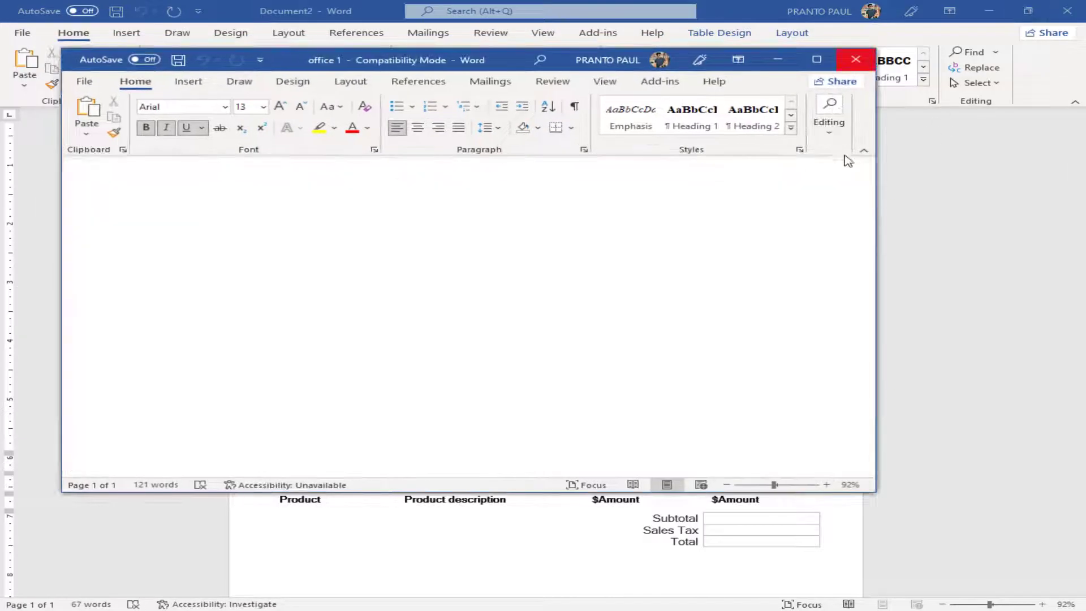
left_click(990, 11)
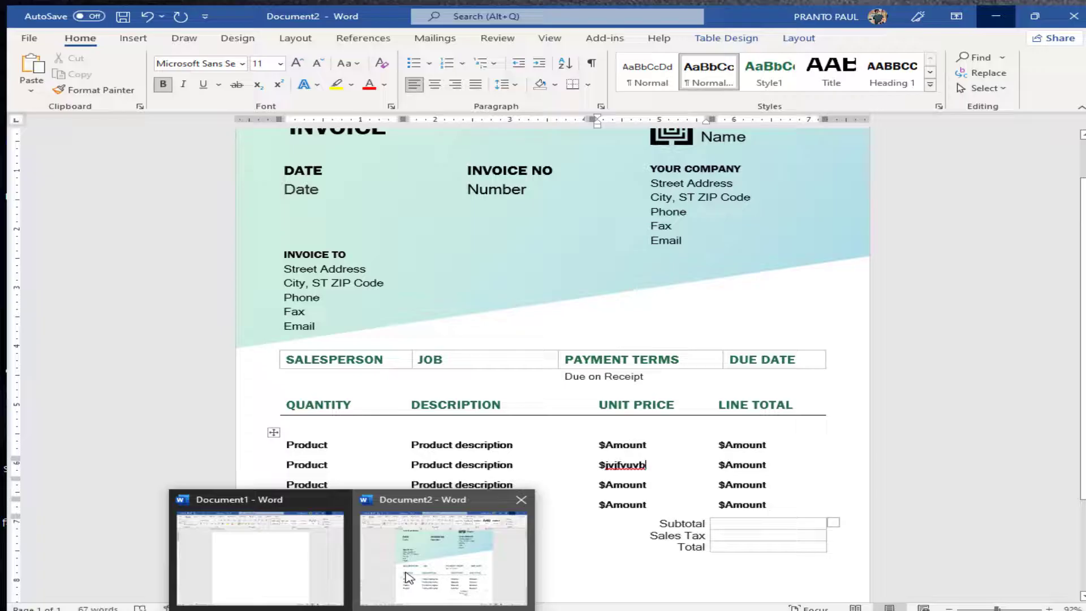
left_click(408, 578)
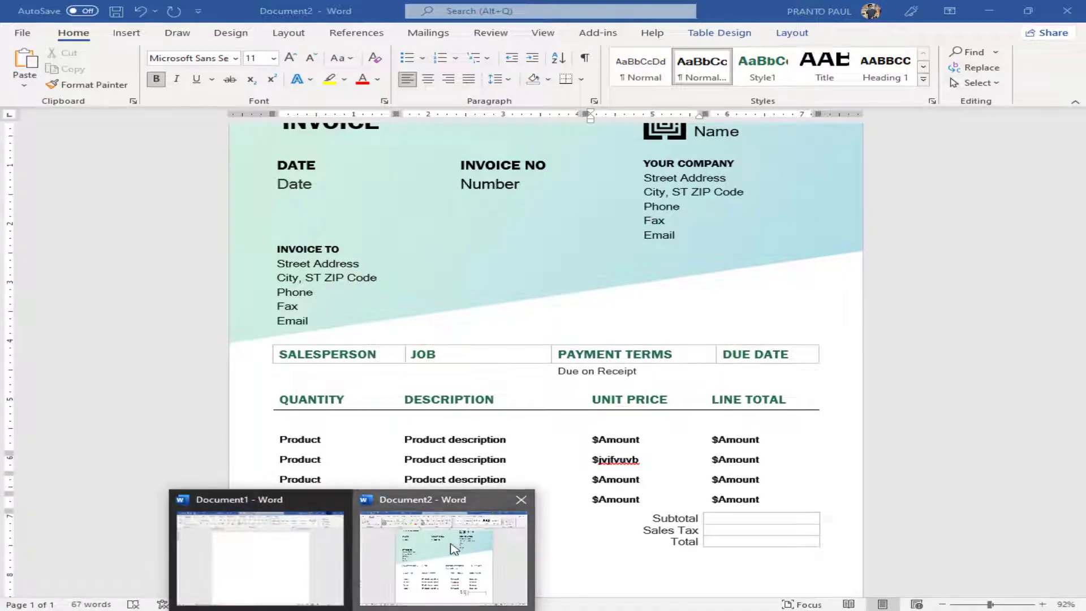
left_click(988, 11)
left_click(104, 459)
double_click(104, 459)
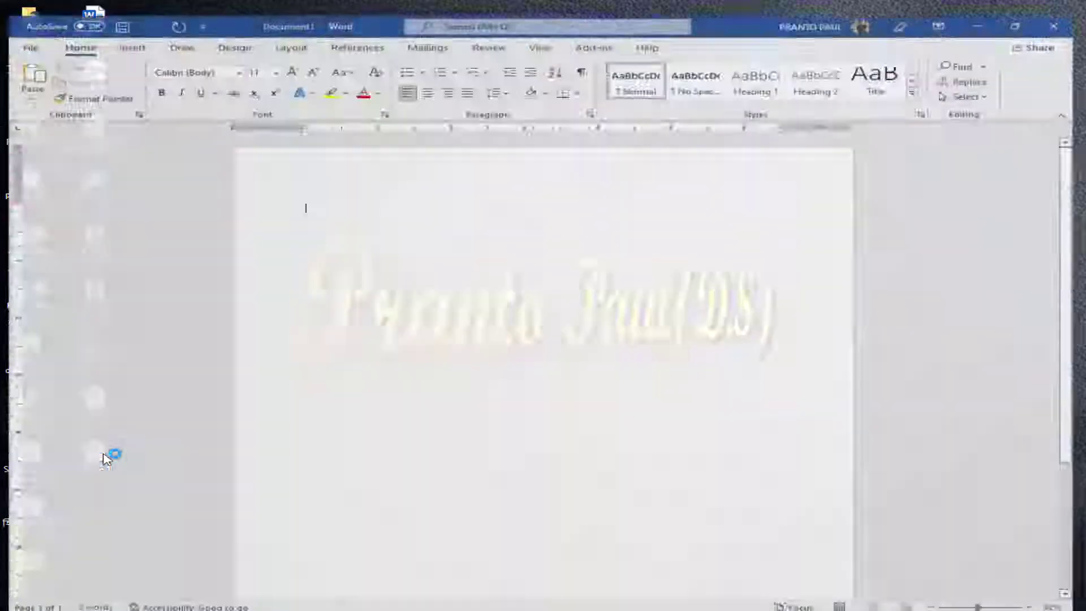
left_click(673, 262)
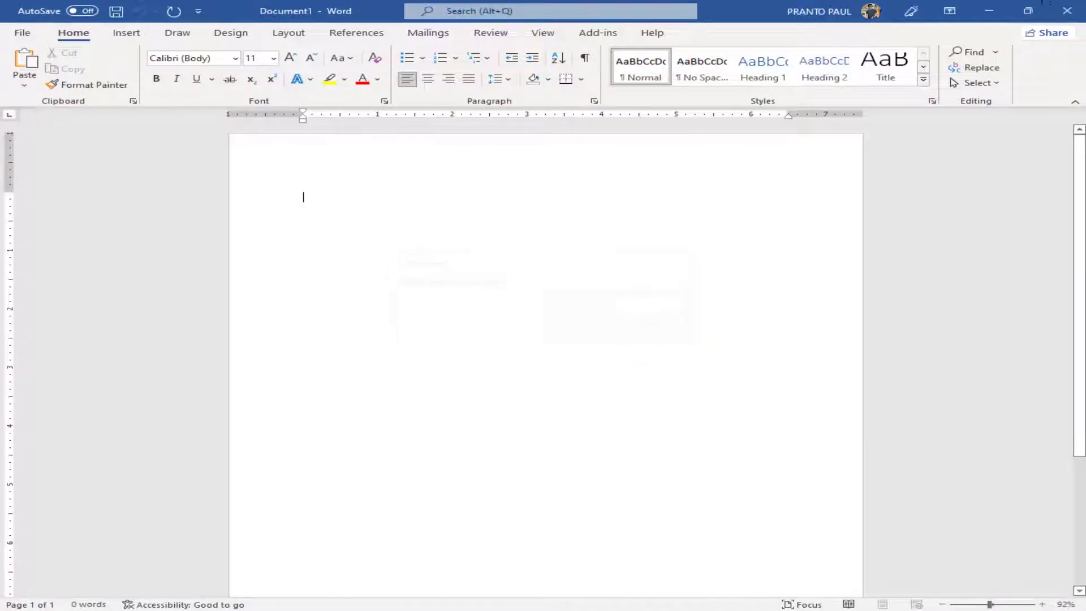
- Reopen the original office CV from the desktop with its password and go to Save As
left_click(989, 11)
double_click(82, 406)
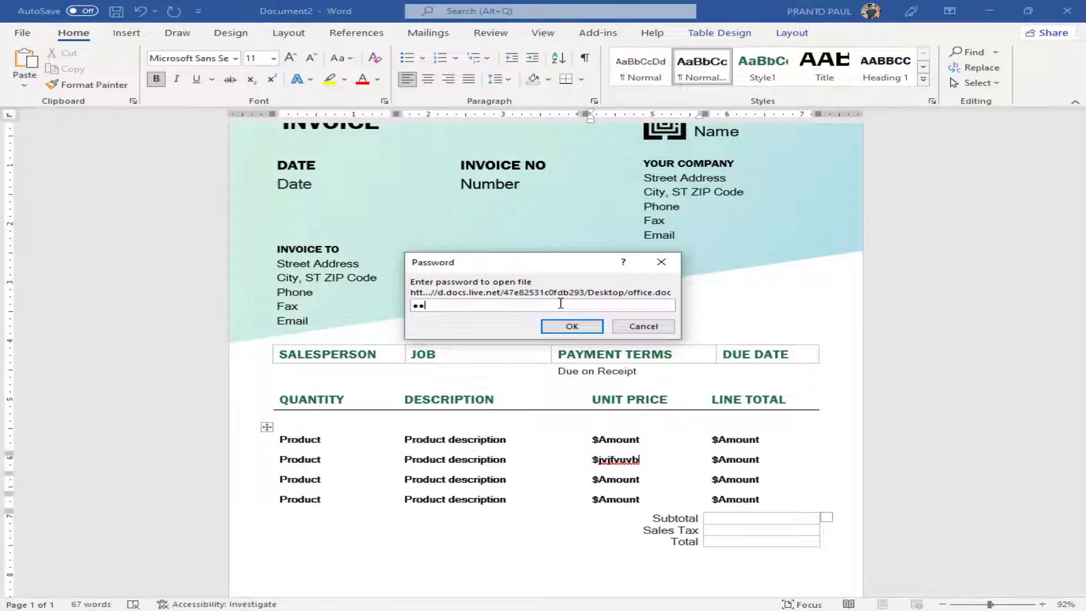
key("Return")
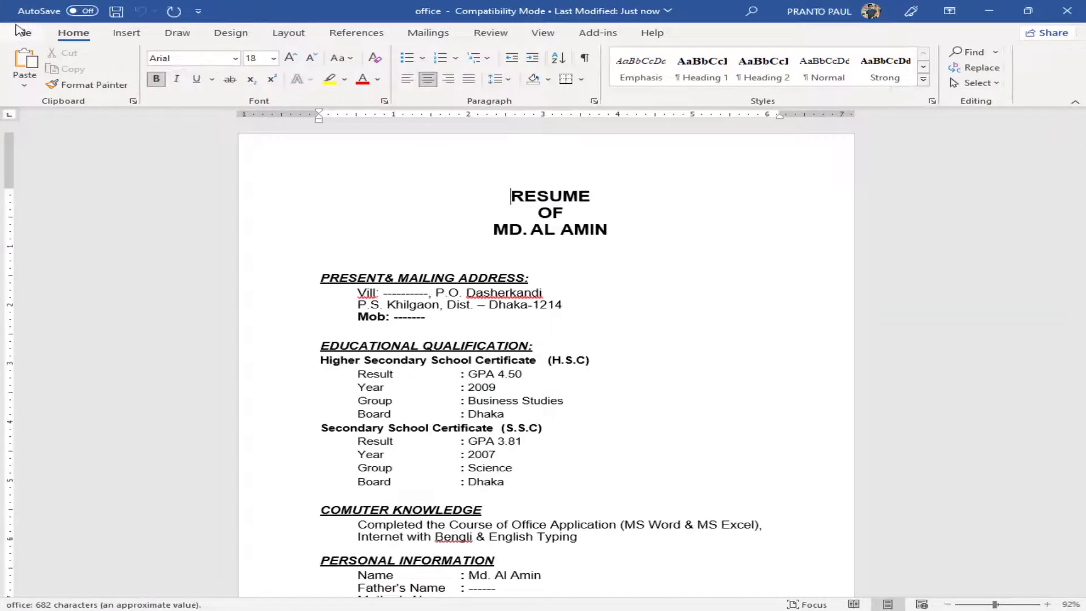
left_click(21, 33)
left_click(100, 213)
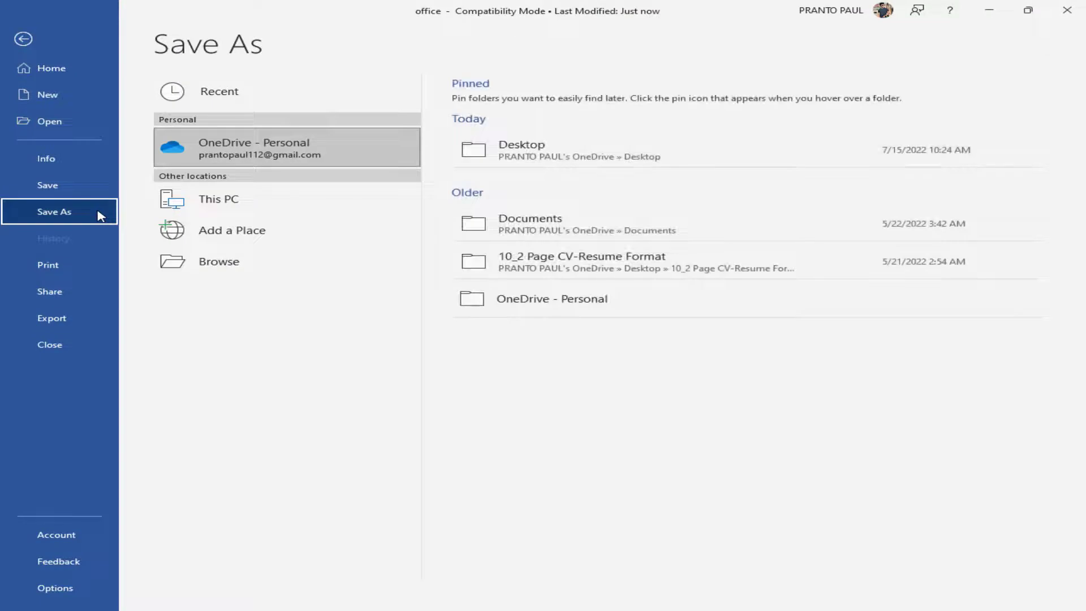
- Save the CV copy to This PC > Desktop as 'office 2' and minimize its window
left_click(273, 211)
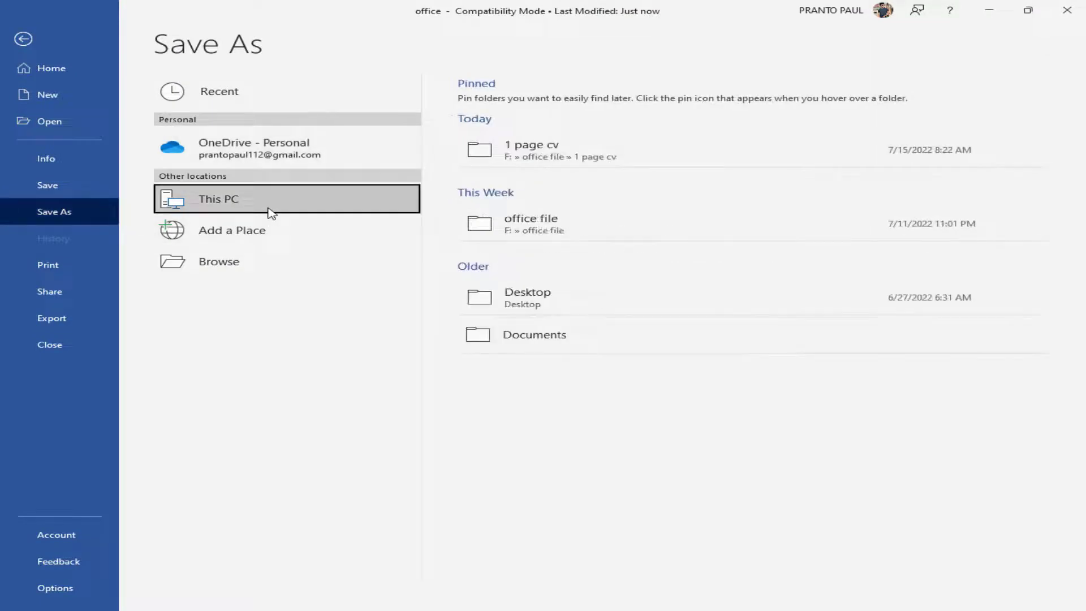
left_click(553, 306)
type("offic")
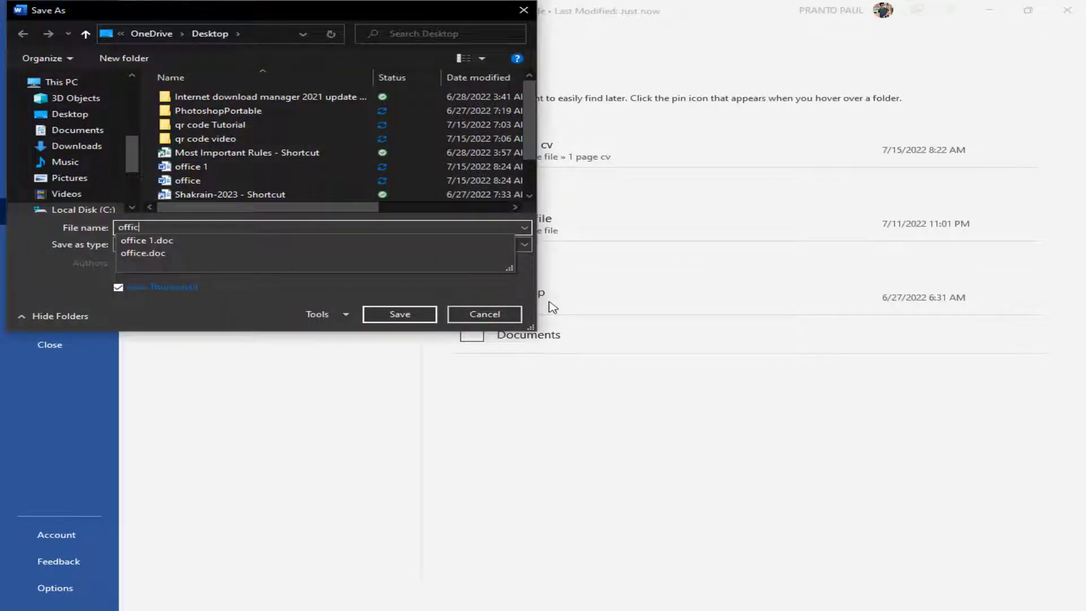
type("e 2")
key("Return")
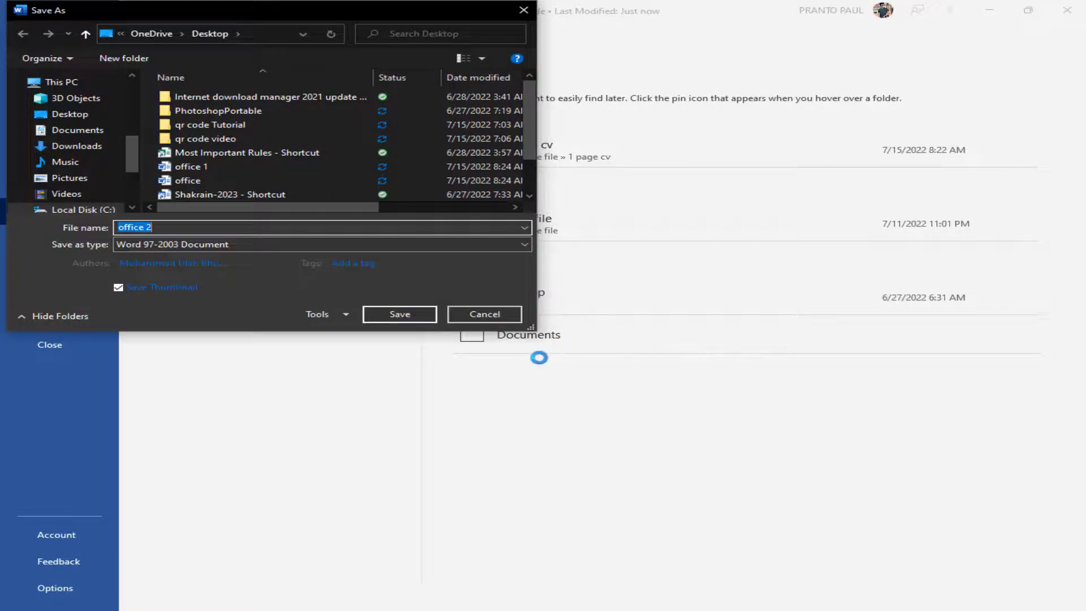
left_click(412, 316)
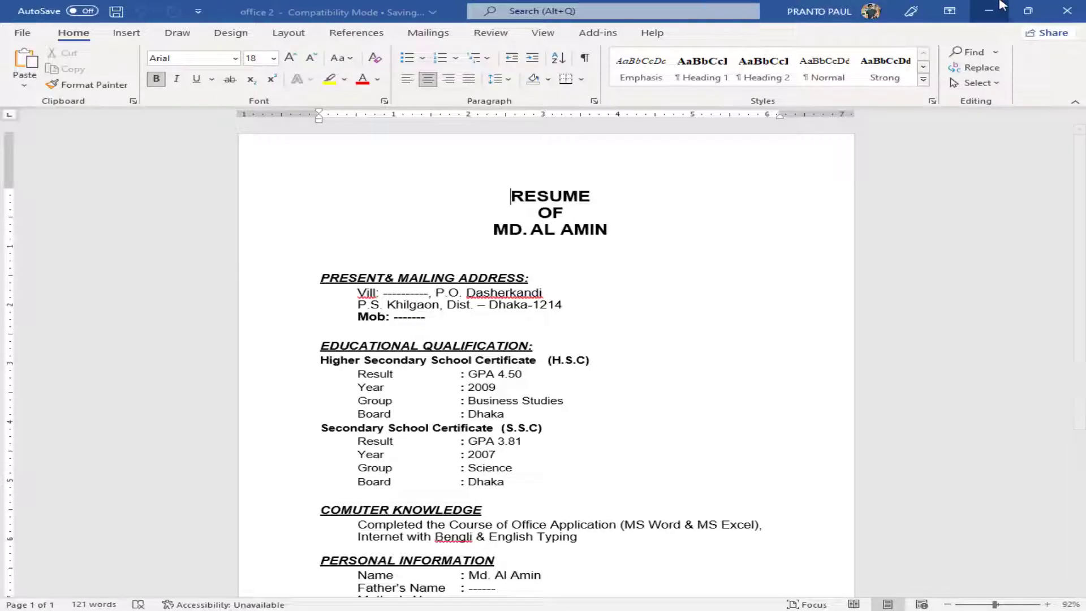
left_click(998, 8)
- Refresh the desktop, close the blank Document1, and open office 2 in Word
left_click(989, 10)
right_click(671, 26)
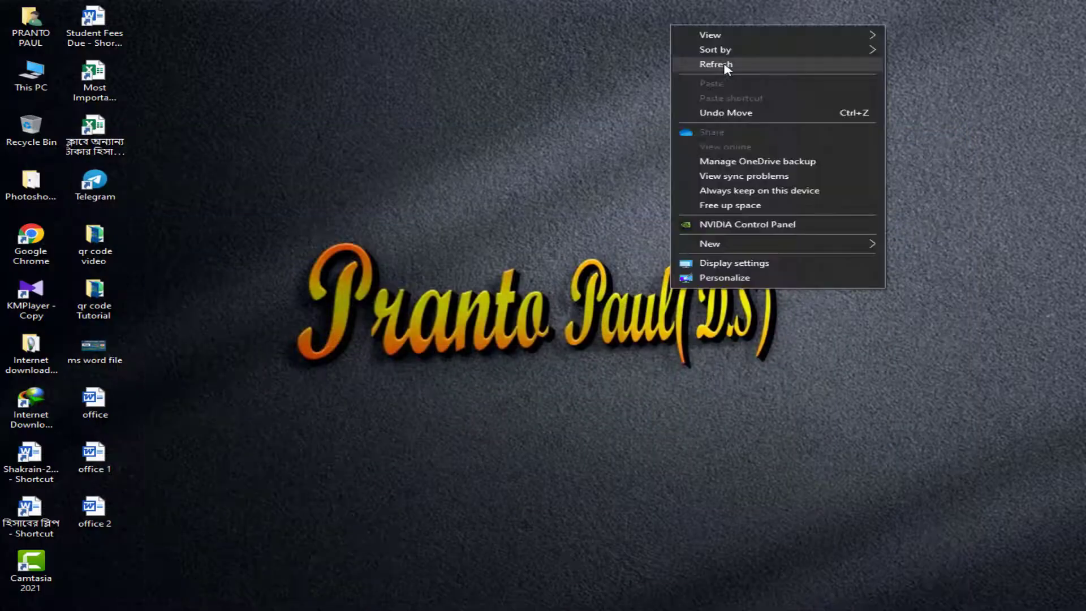
left_click(726, 67)
double_click(94, 512)
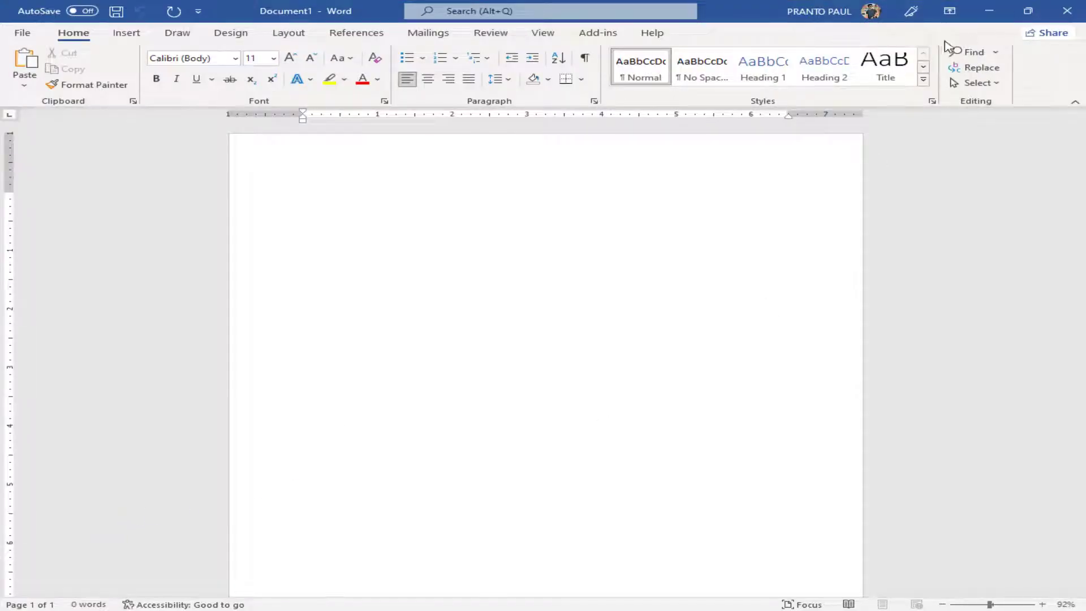
left_click(1059, 11)
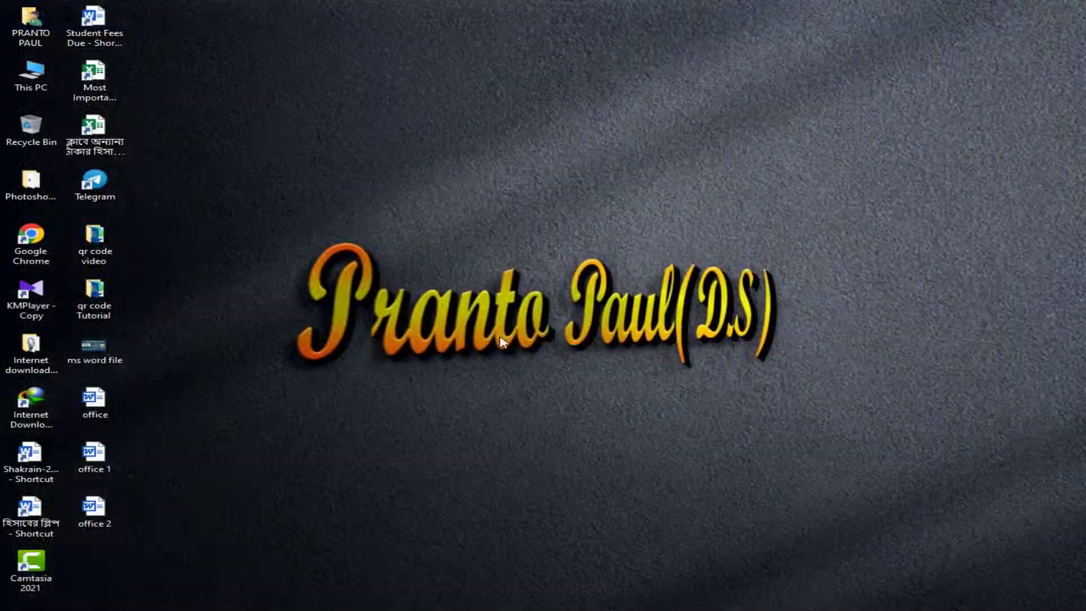
double_click(91, 512)
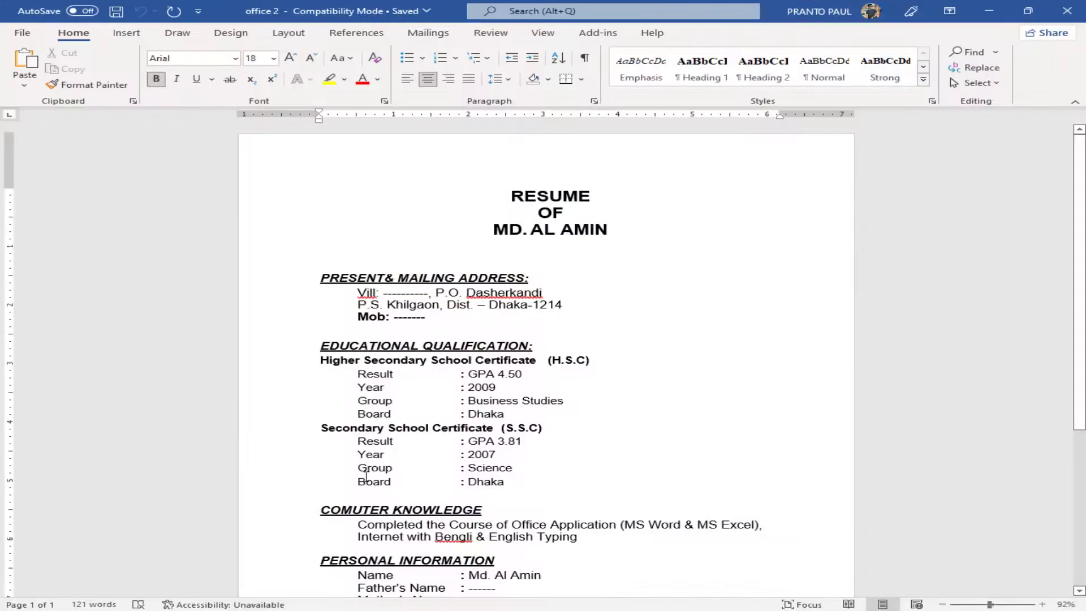
- Open the Print page for office 2 and set Copies to 2
scroll(485, 416, "down", 3)
scroll(509, 413, "up", 3)
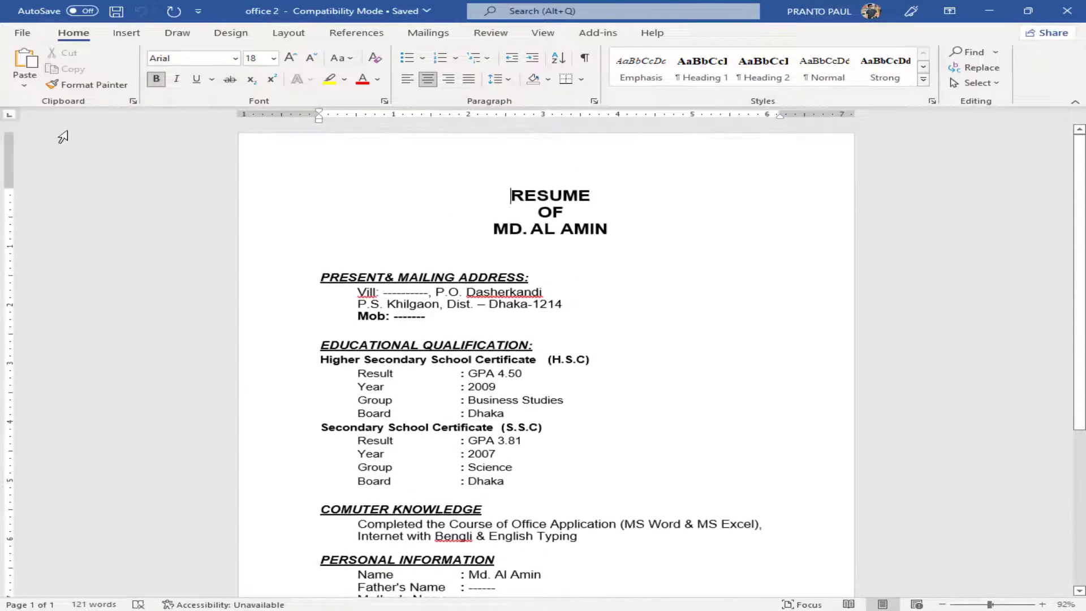
left_click(23, 34)
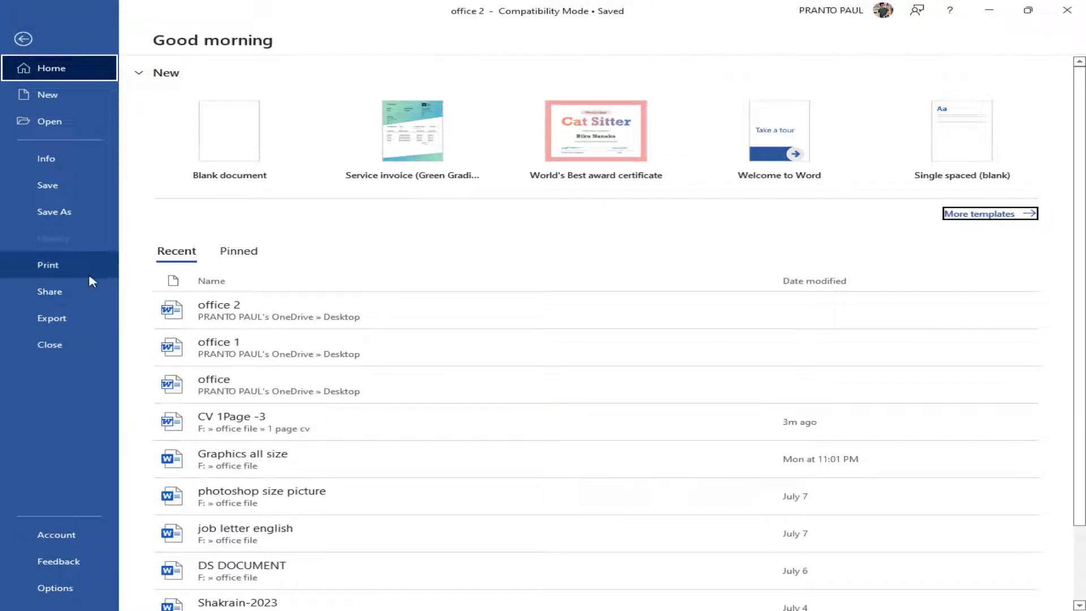
left_click(23, 38)
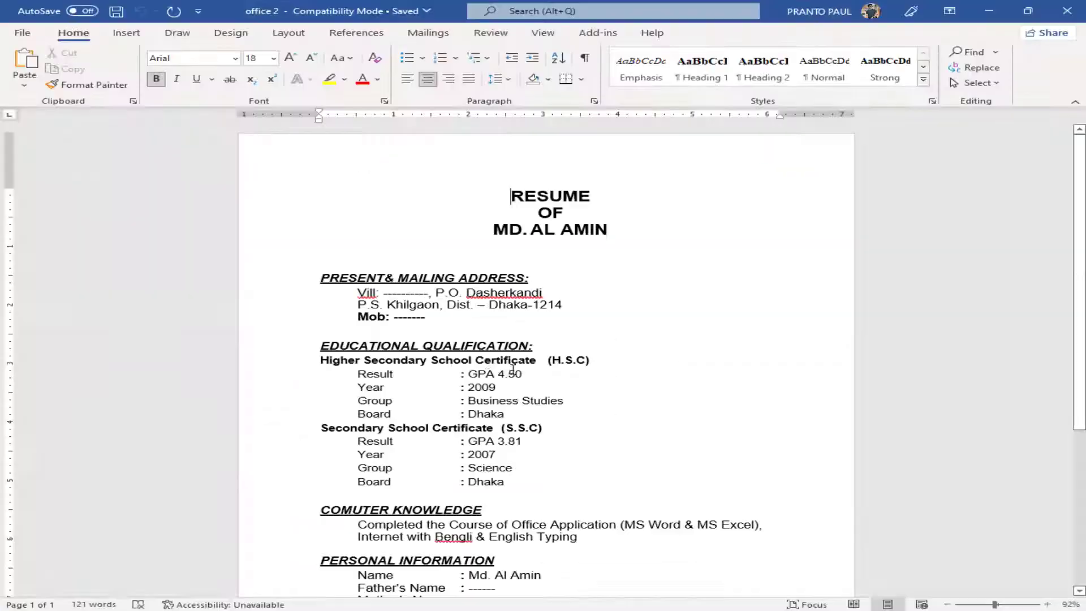
scroll(519, 372, "down", 3)
left_click(23, 34)
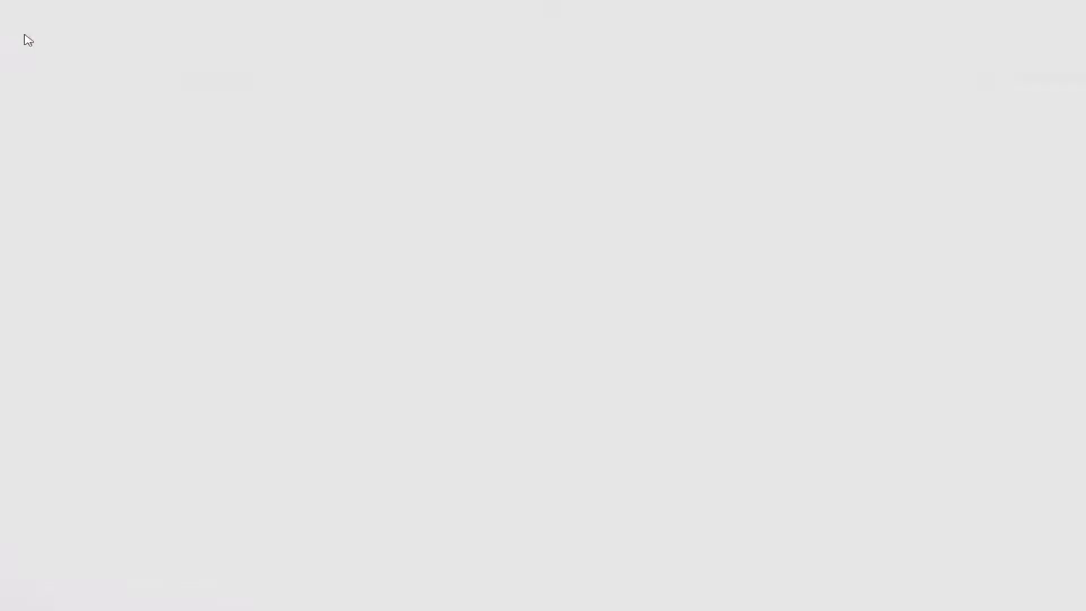
left_click(51, 265)
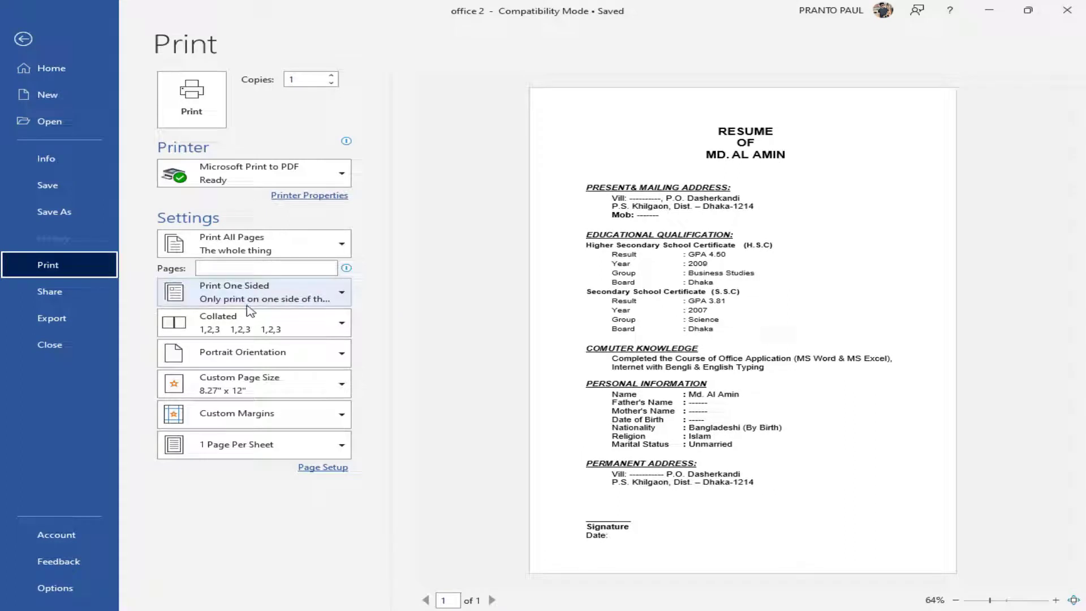
left_click(305, 80)
type("2")
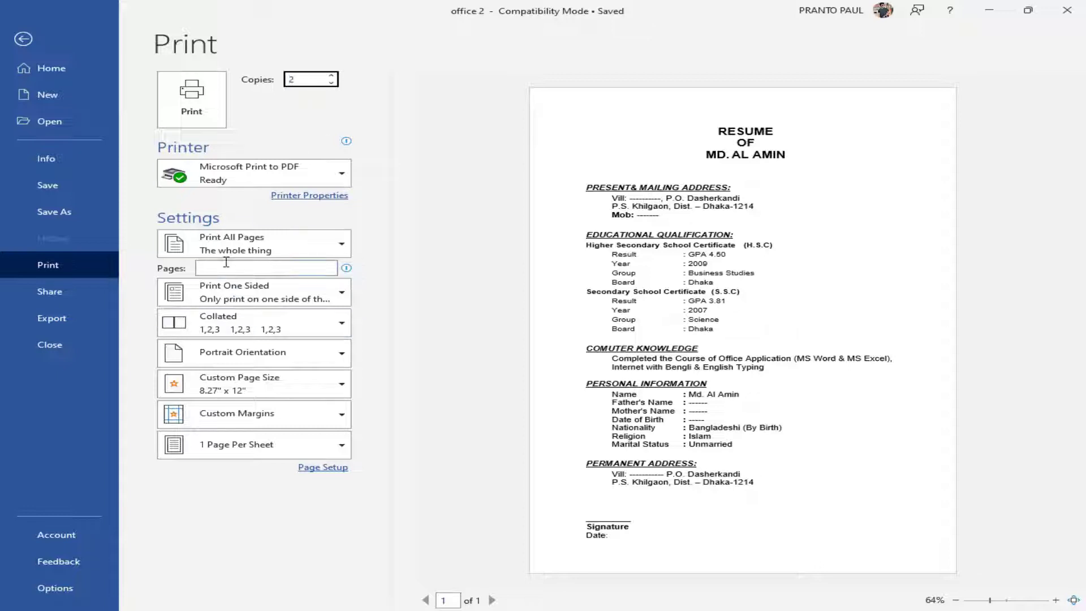
- Set the paper size to A4, margins to Narrow, and orientation to Landscape
left_click(252, 294)
left_click(253, 295)
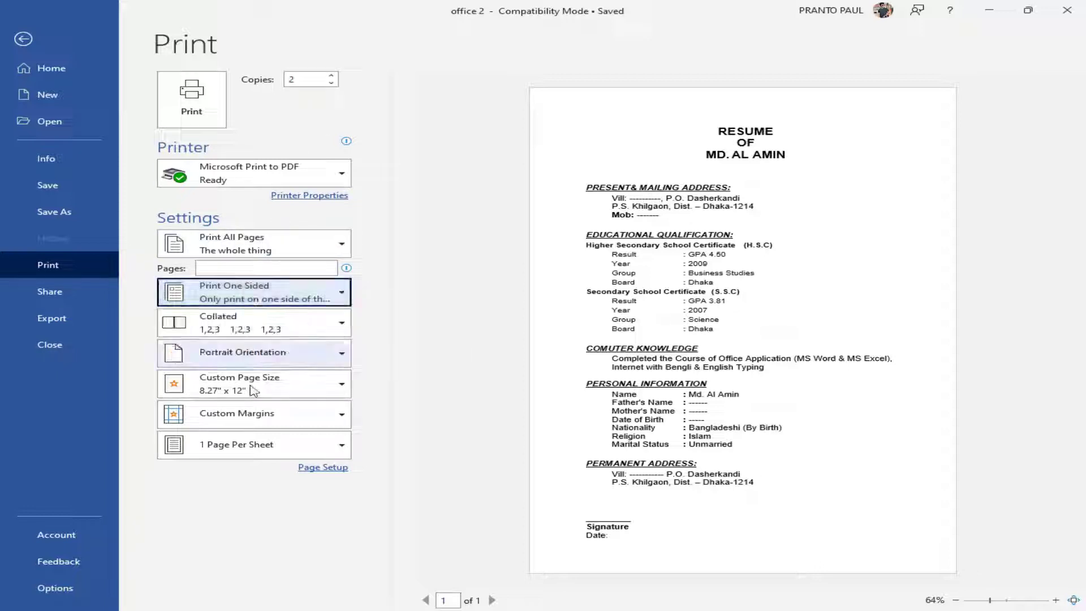
left_click(252, 390)
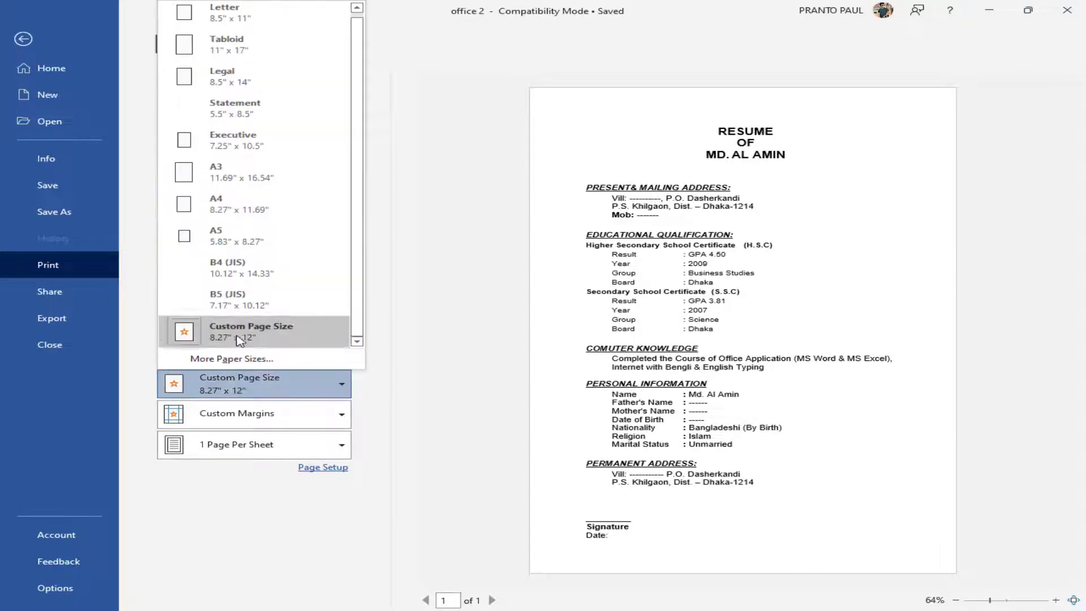
left_click(215, 206)
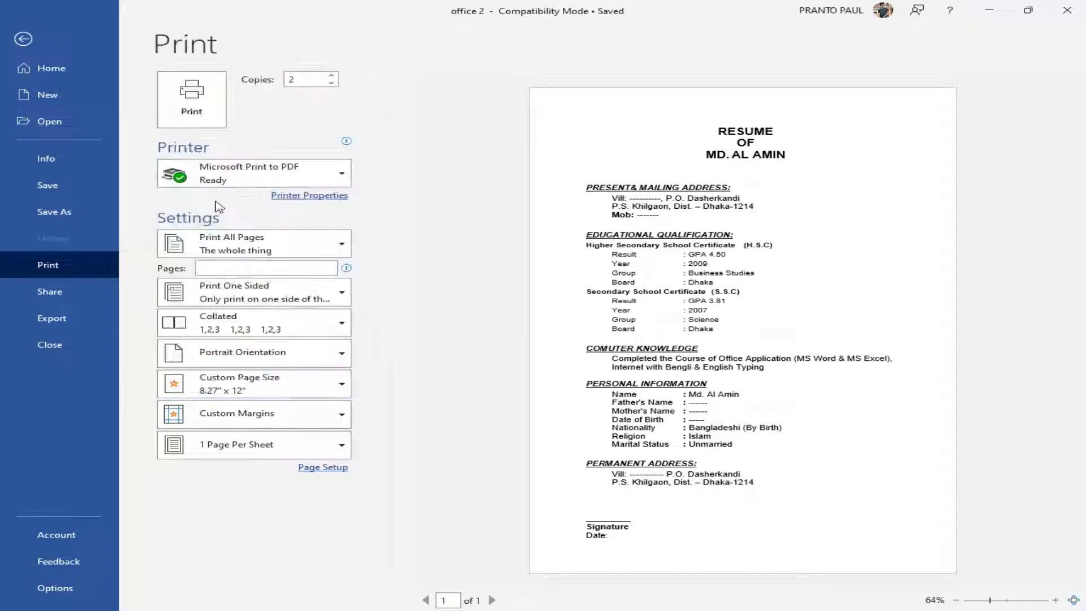
left_click(267, 426)
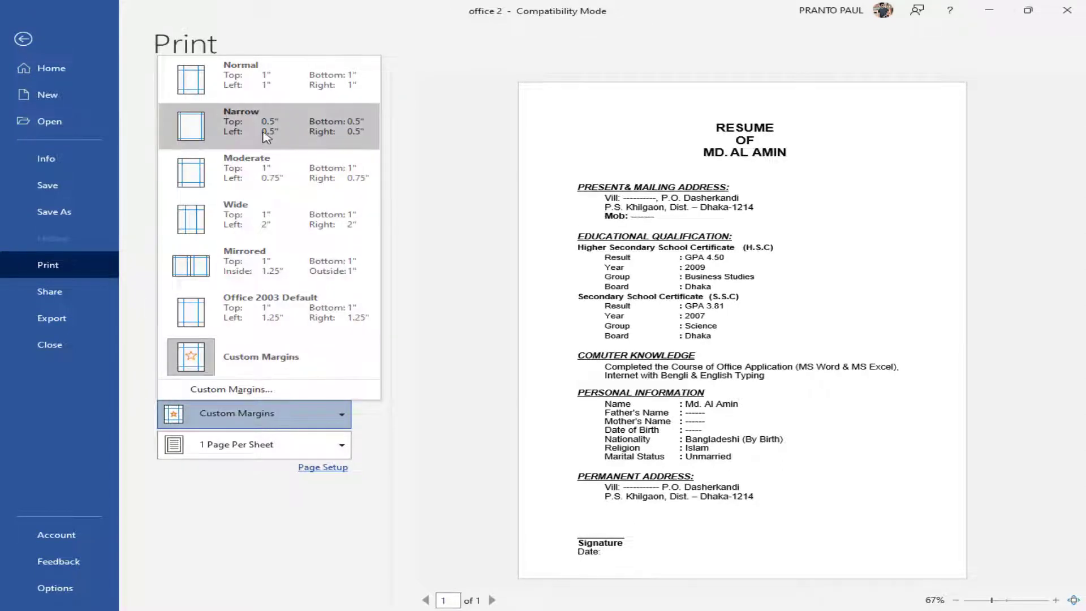
left_click(267, 137)
left_click(253, 360)
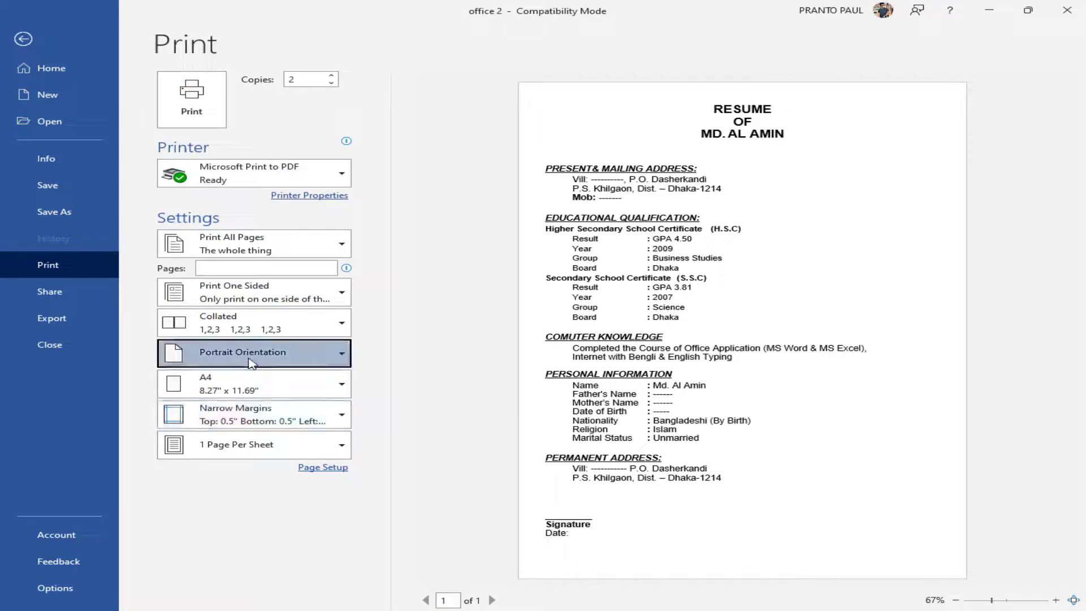
left_click(254, 362)
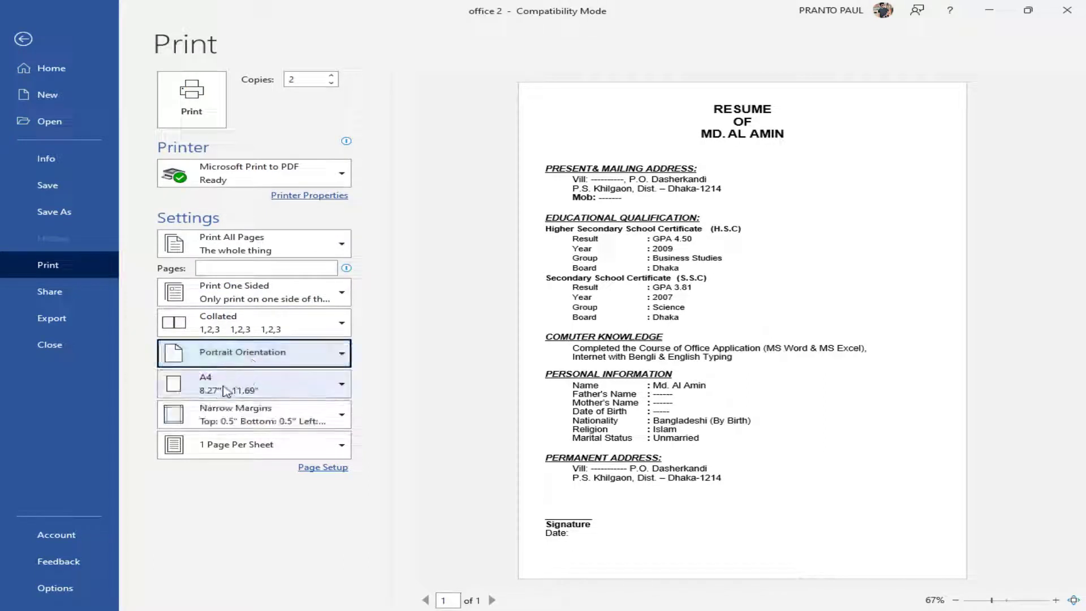
left_click(341, 355)
left_click(254, 421)
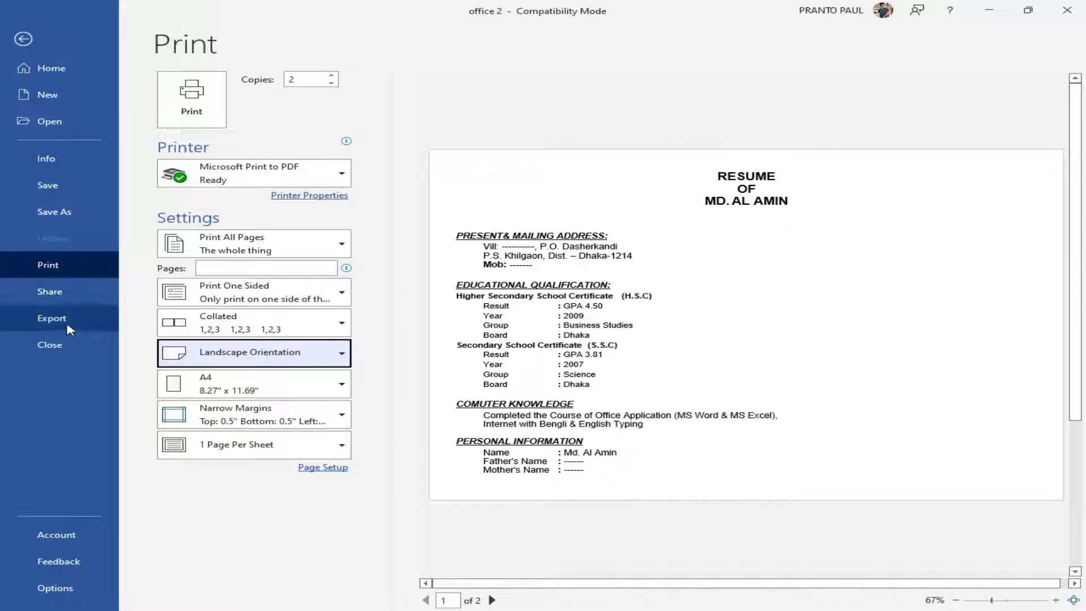
- Switch the Office theme to Dark Gray in Account settings
left_click(86, 546)
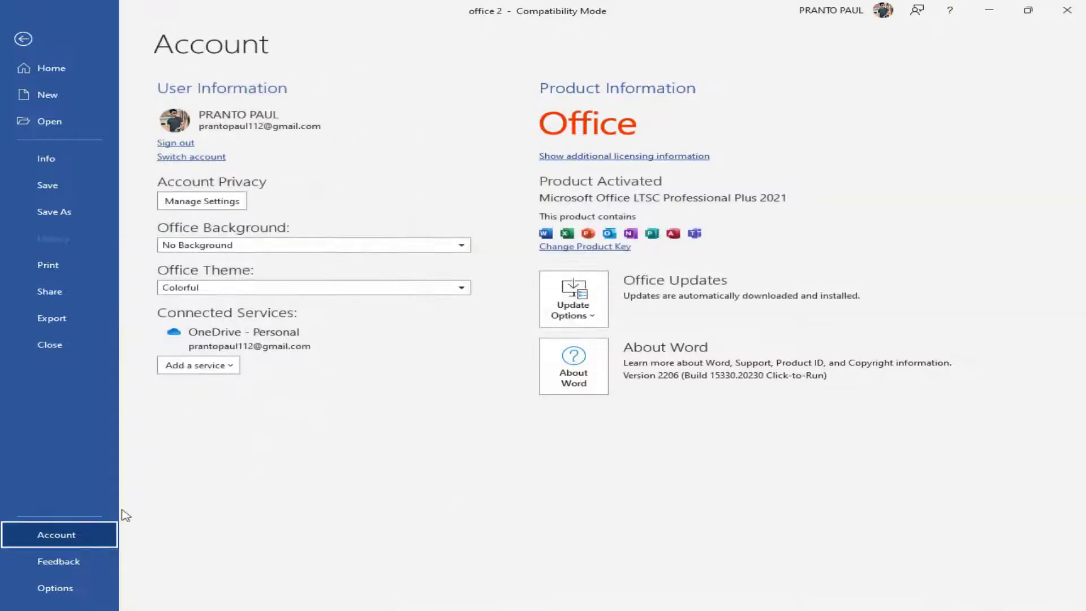
left_click(249, 292)
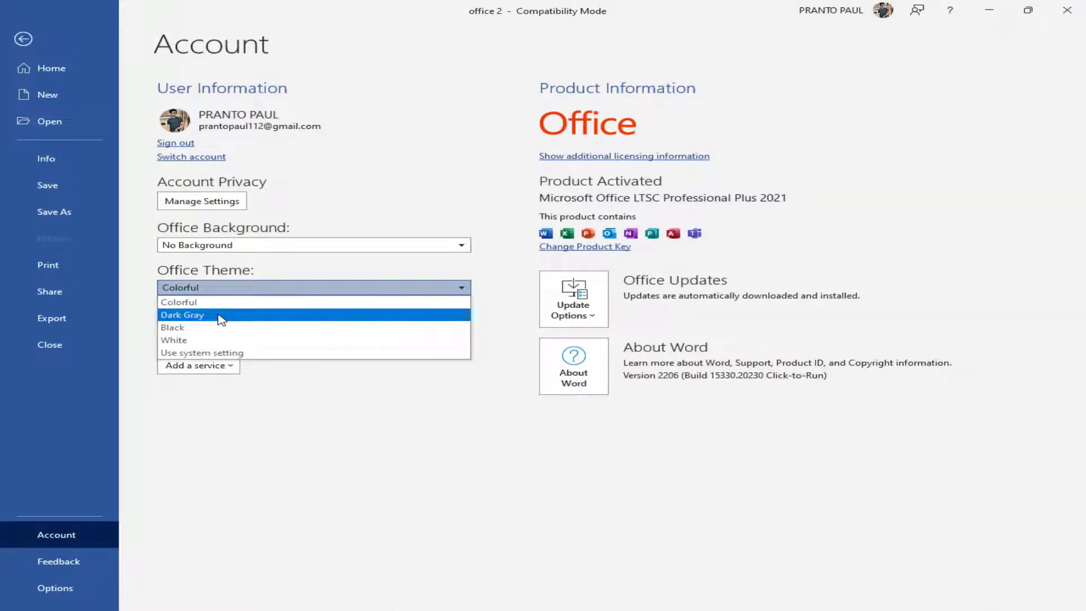
left_click(221, 315)
key("Escape")
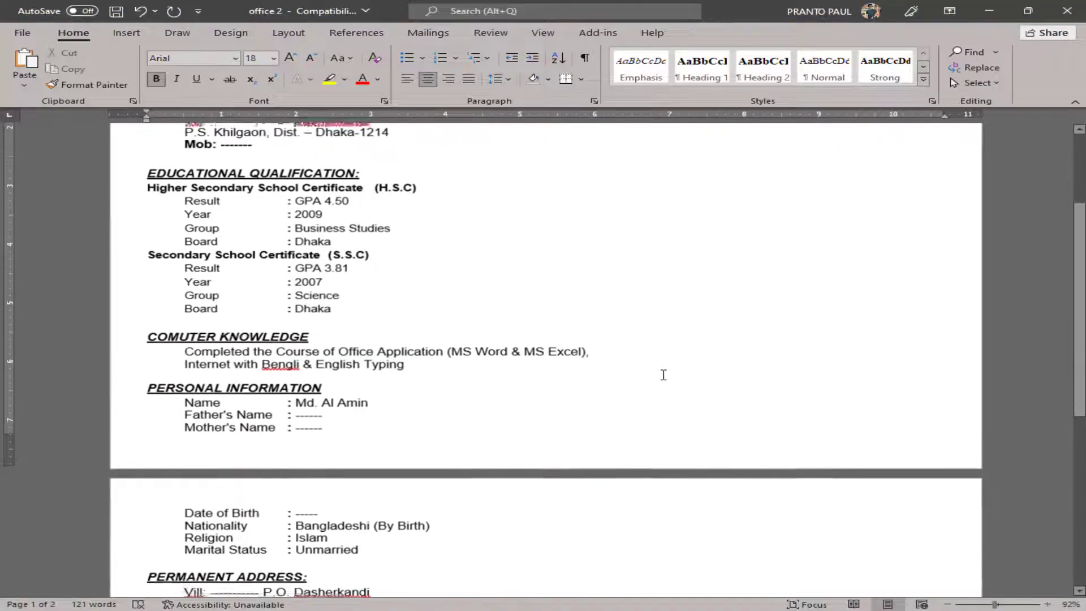
scroll(658, 396, "up", 1)
scroll(650, 408, "up", 1)
- Change the Office theme to Black and return to the resume
left_click(23, 32)
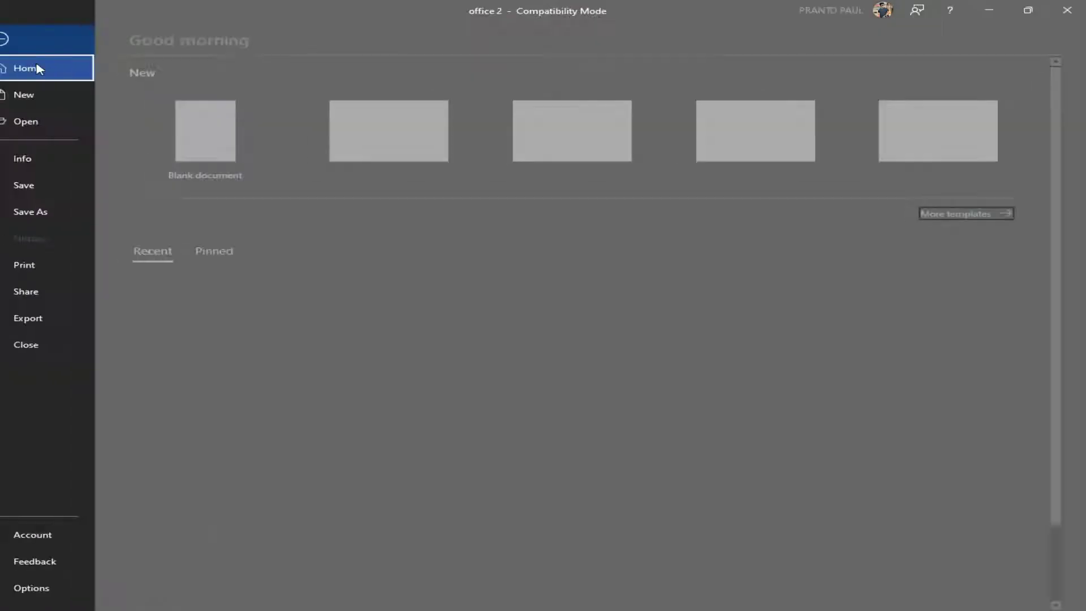
left_click(106, 526)
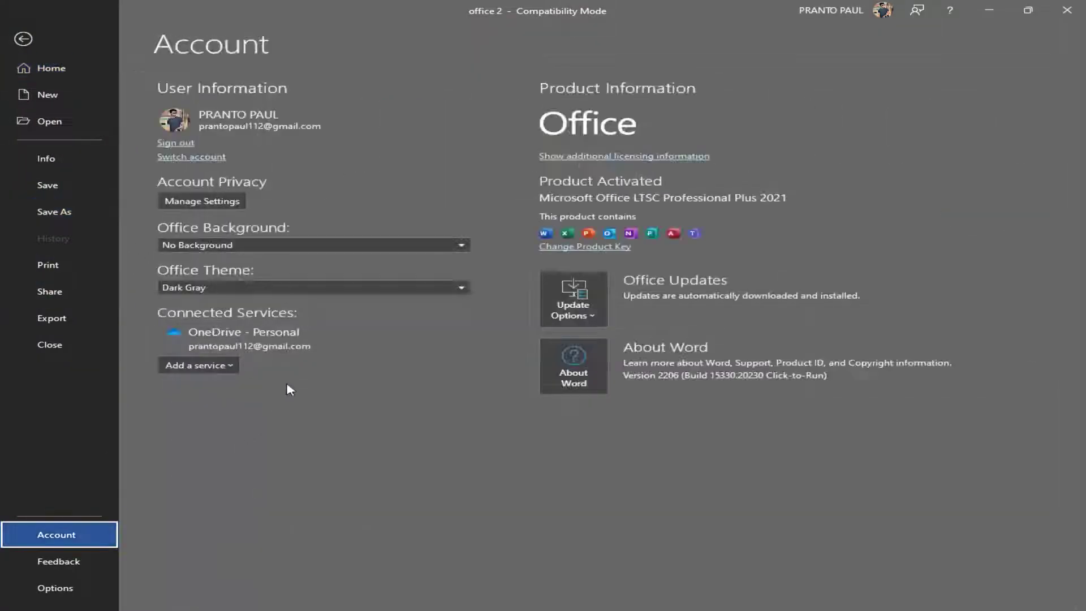
left_click(232, 289)
left_click(226, 325)
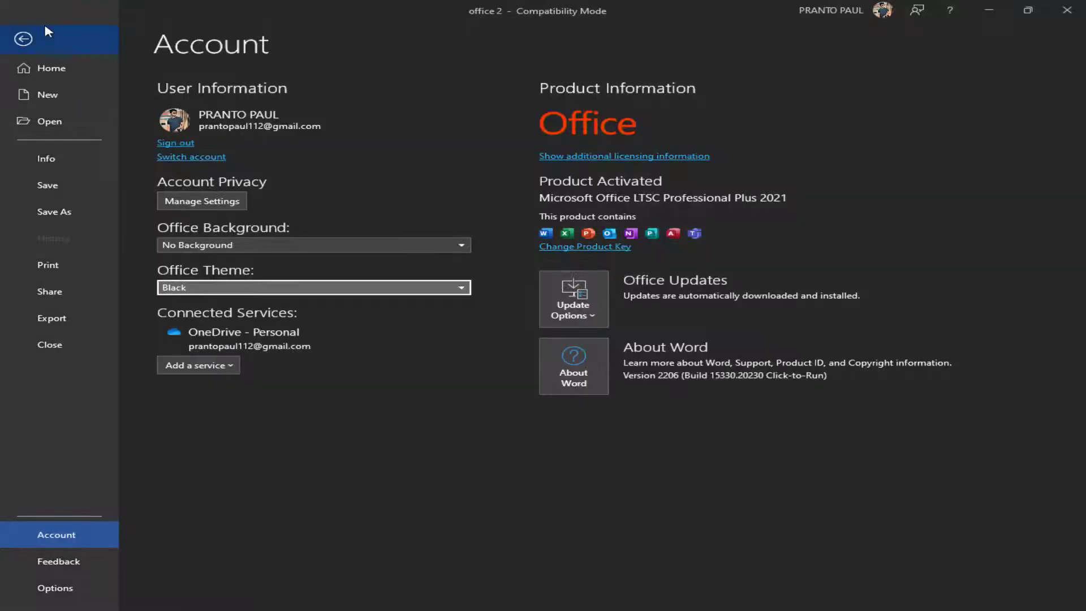
left_click(45, 31)
- Set the Office theme to White and go back to the resume
left_click(18, 32)
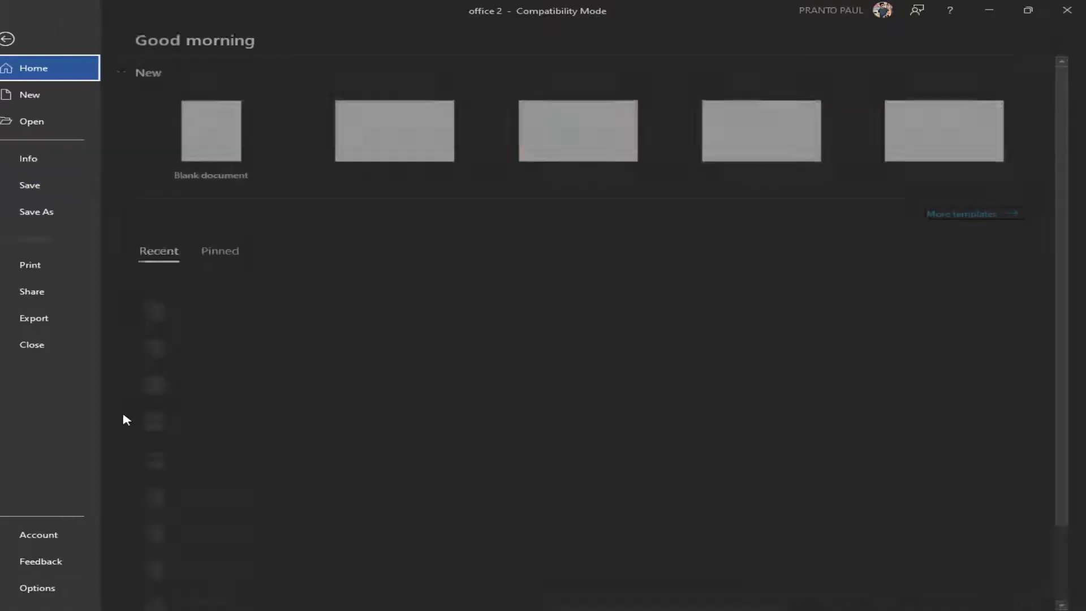
left_click(57, 536)
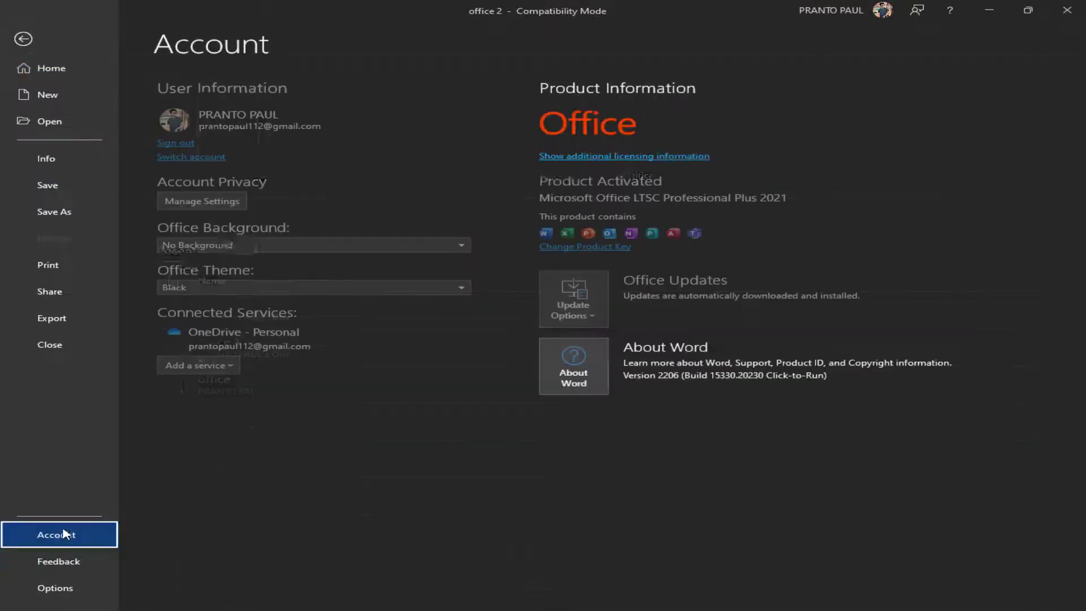
left_click(240, 289)
left_click(231, 338)
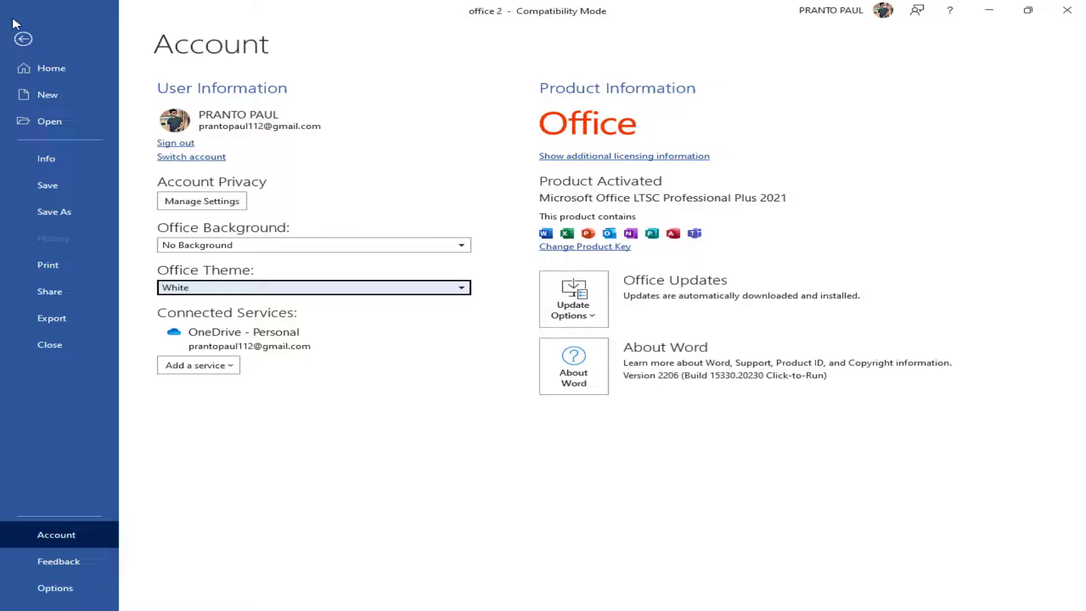
left_click(21, 37)
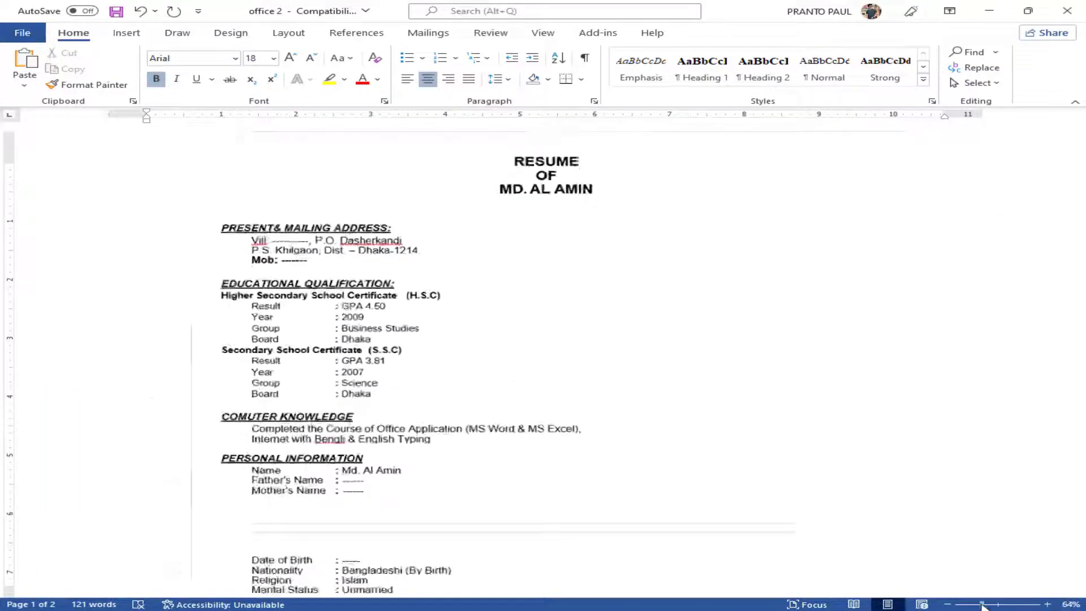
left_click_drag(983, 605, 974, 605)
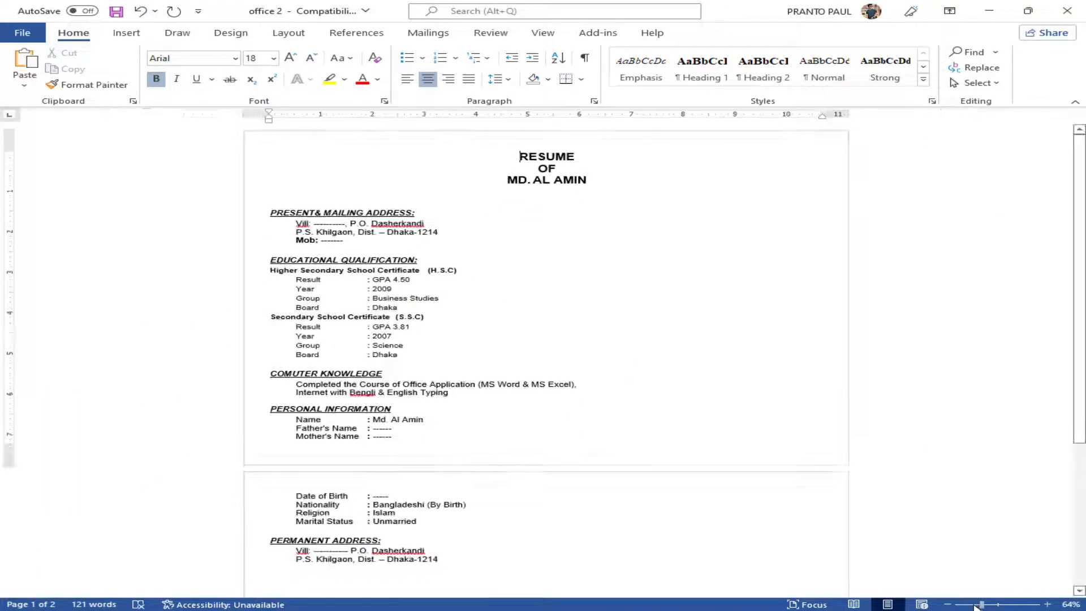
left_click(23, 33)
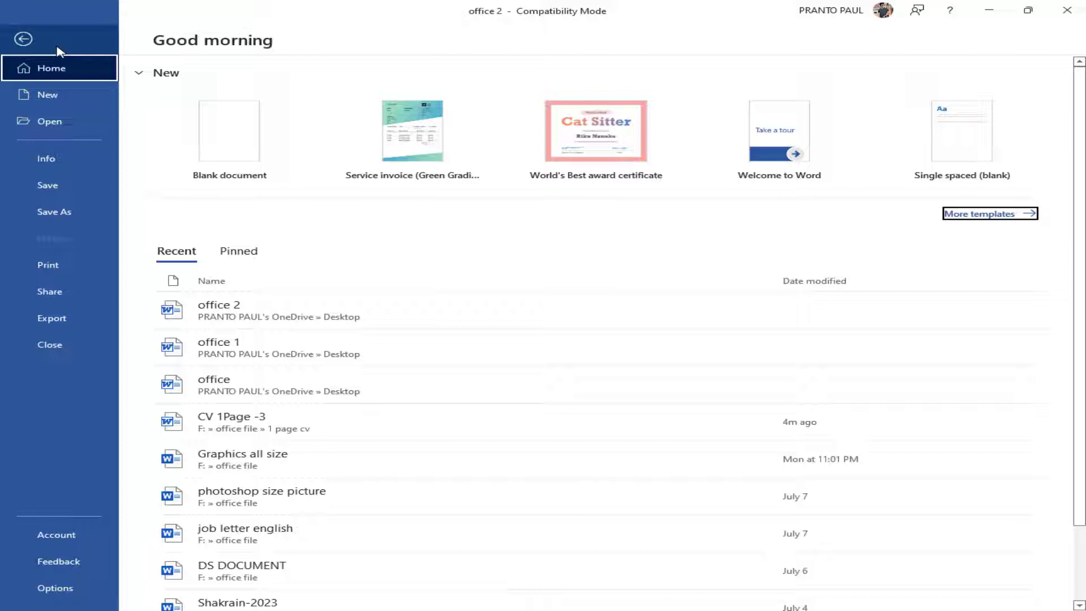
key("Escape")
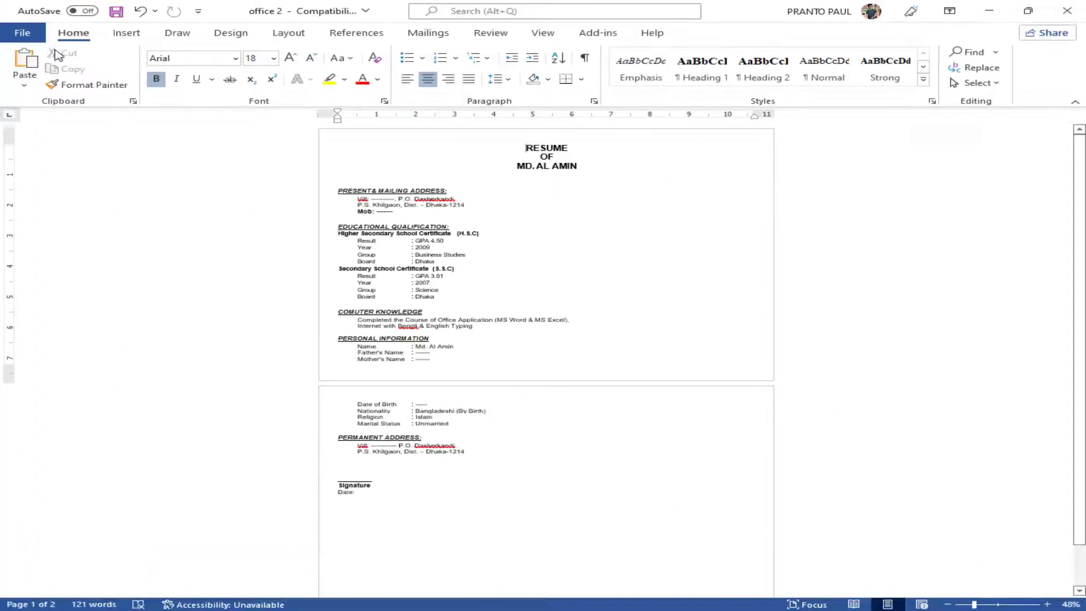
left_click_drag(974, 604, 980, 604)
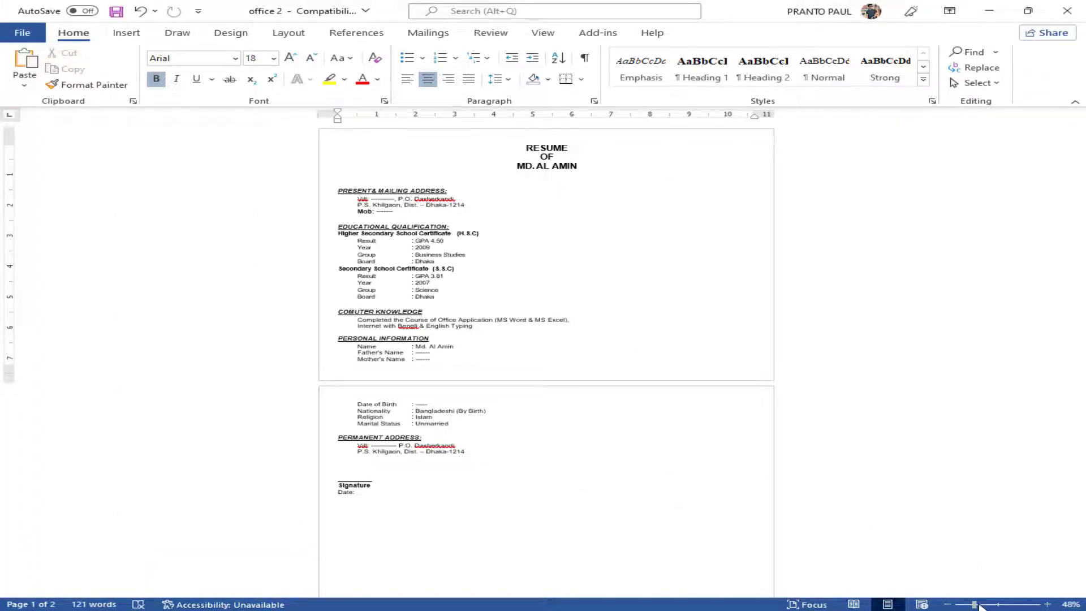